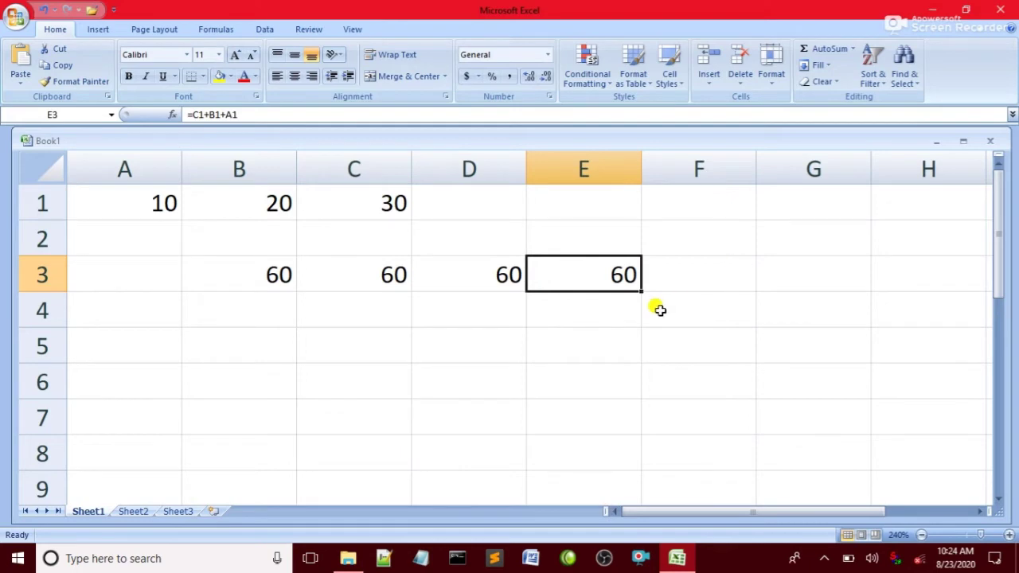
Switch to Sheet2 and enlarge the worksheet zoom to 210%
left_click(133, 512)
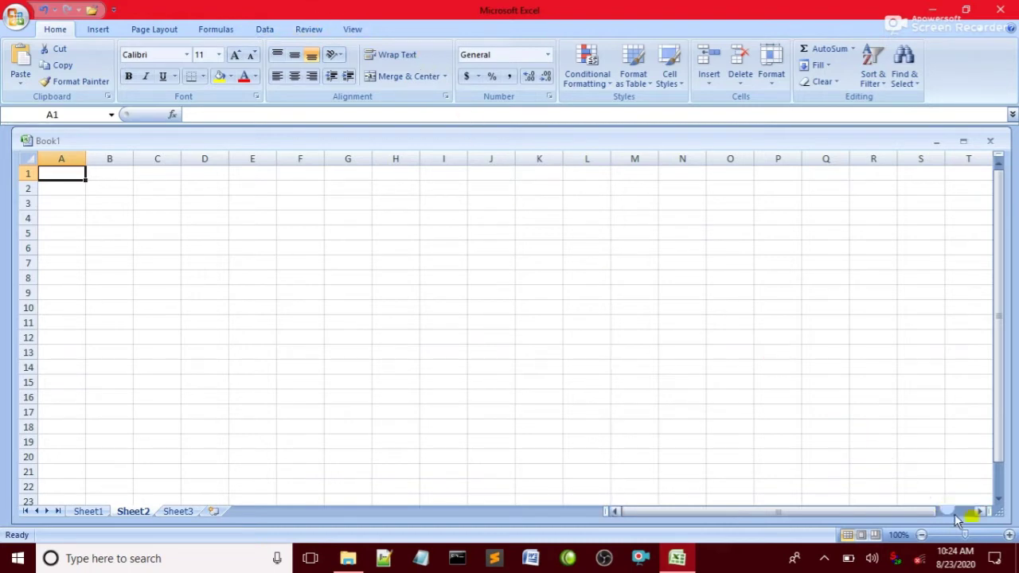
left_click(1009, 536)
left_click(1009, 536)
left_click(1009, 536)
left_click(1010, 536)
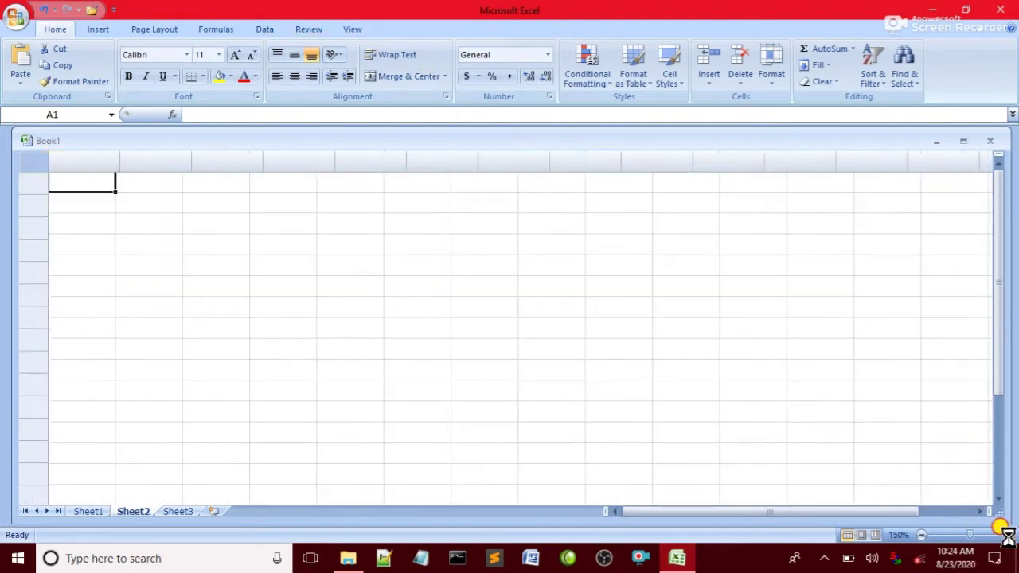
left_click(1010, 536)
left_click(1010, 536)
left_click(1009, 536)
left_click(1010, 536)
left_click(1009, 536)
left_click(1009, 536)
left_click(1010, 536)
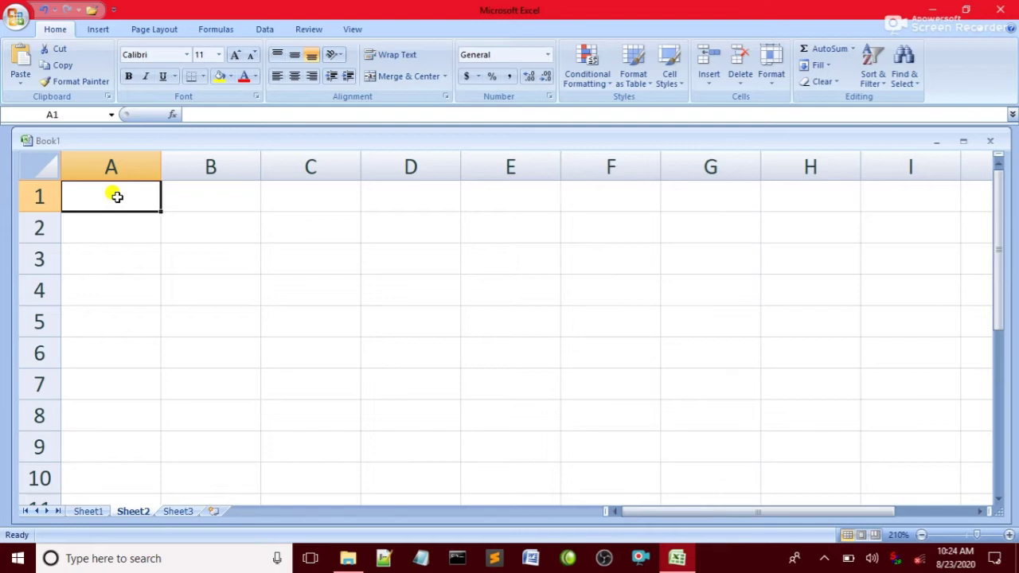
left_click(216, 203)
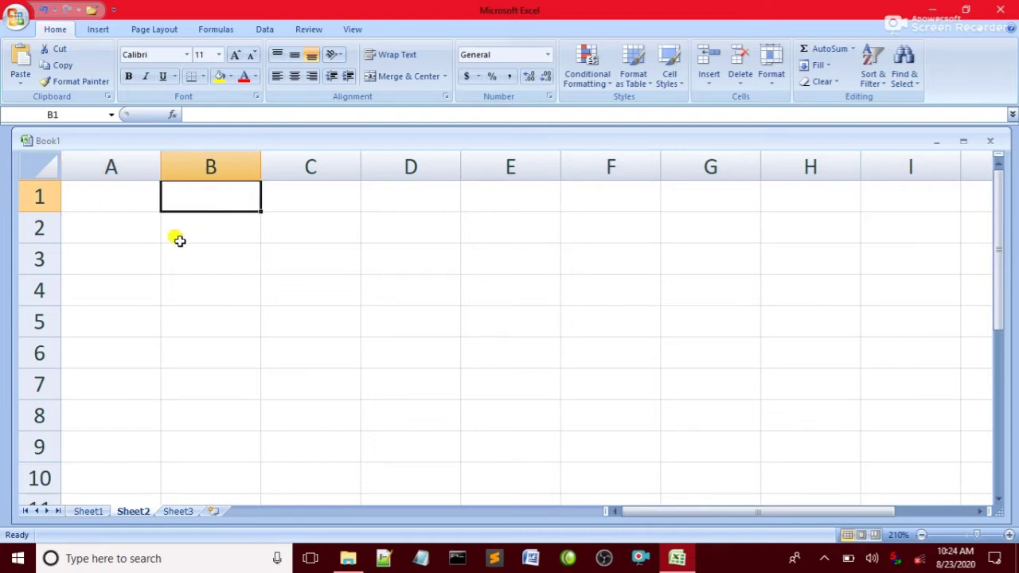
left_click(127, 226)
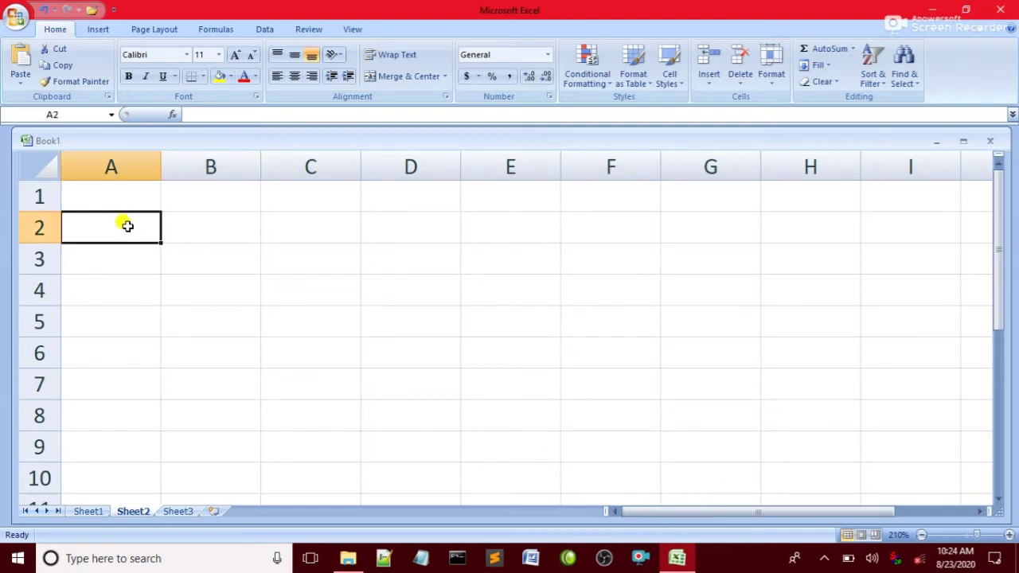
left_click(224, 224)
left_click(220, 185)
left_click(125, 199)
left_click(139, 229)
left_click(236, 231)
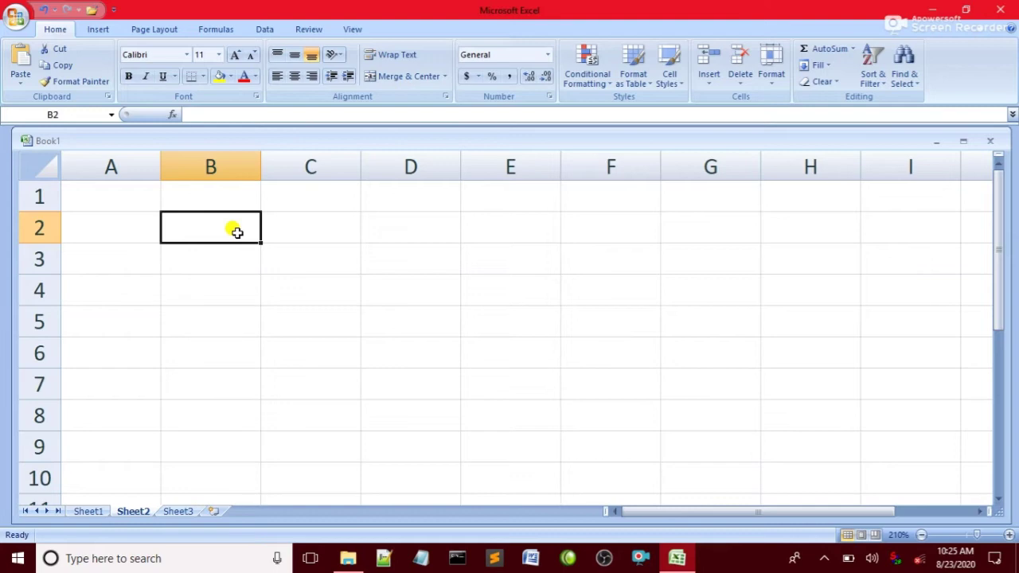
Enter 30, 40, 50 and 60 in cells B1 to E1, and 10 in cell A1
left_click(212, 196)
type("30")
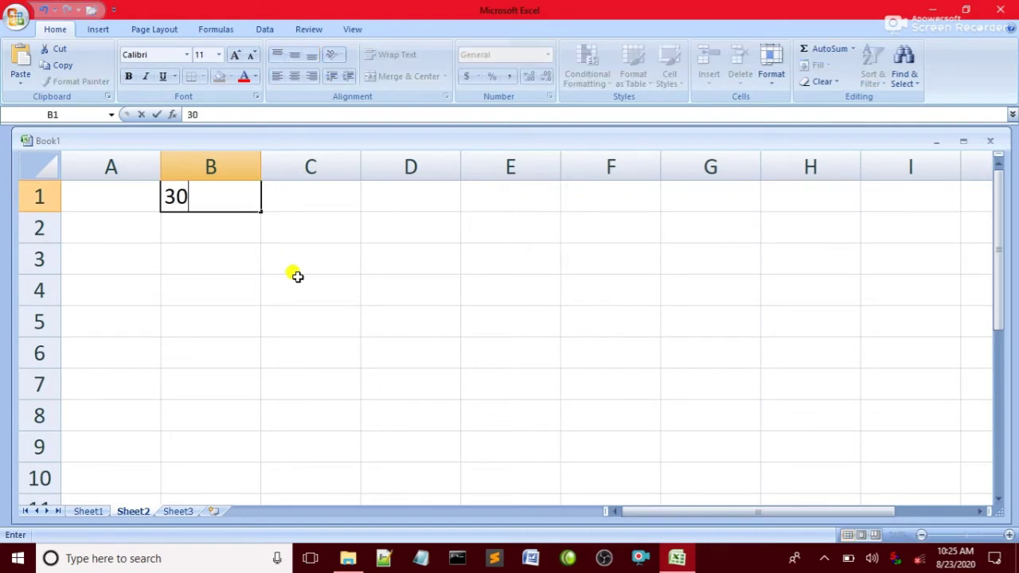
left_click(314, 196)
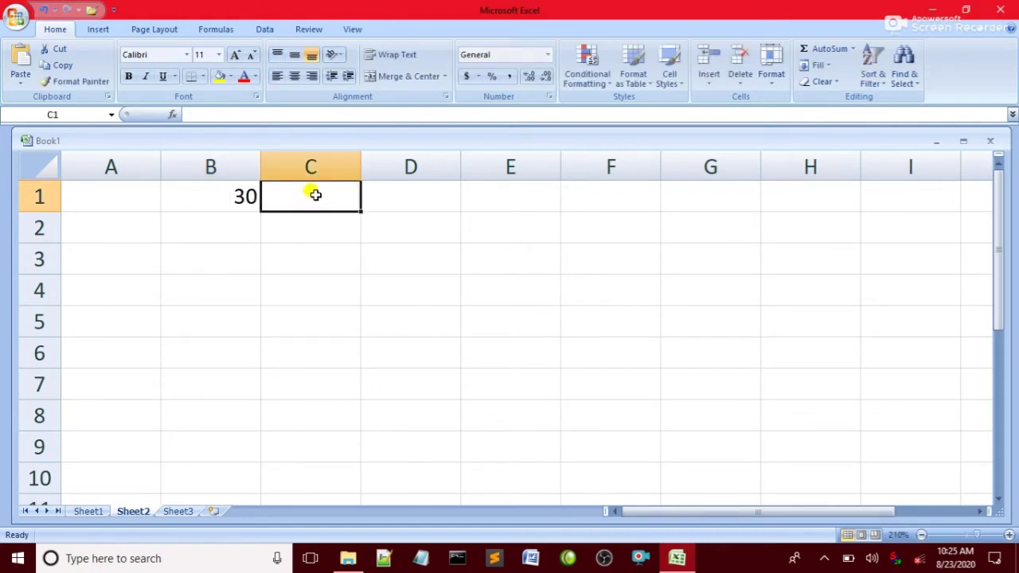
type("40")
left_click(393, 190)
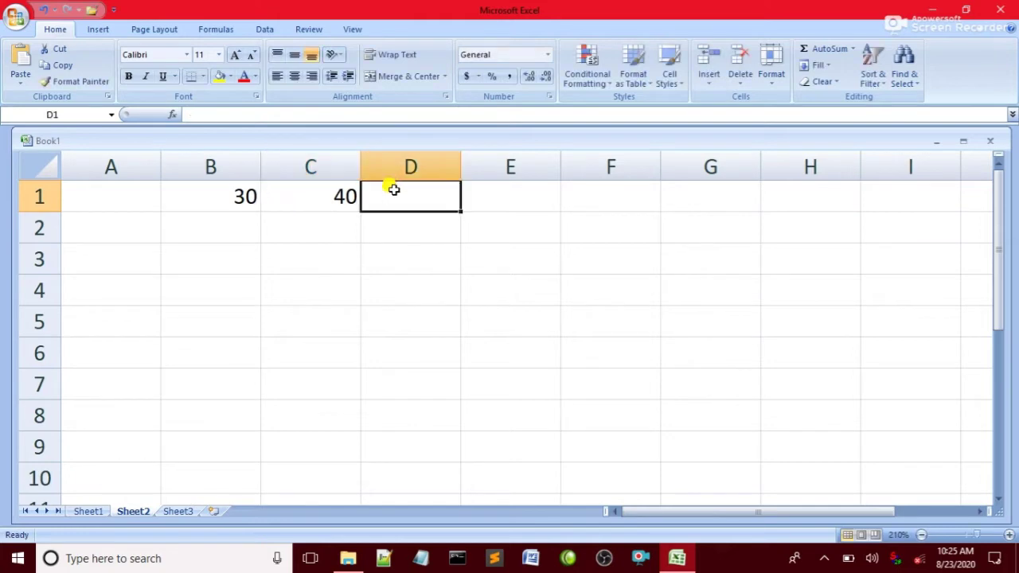
type("50")
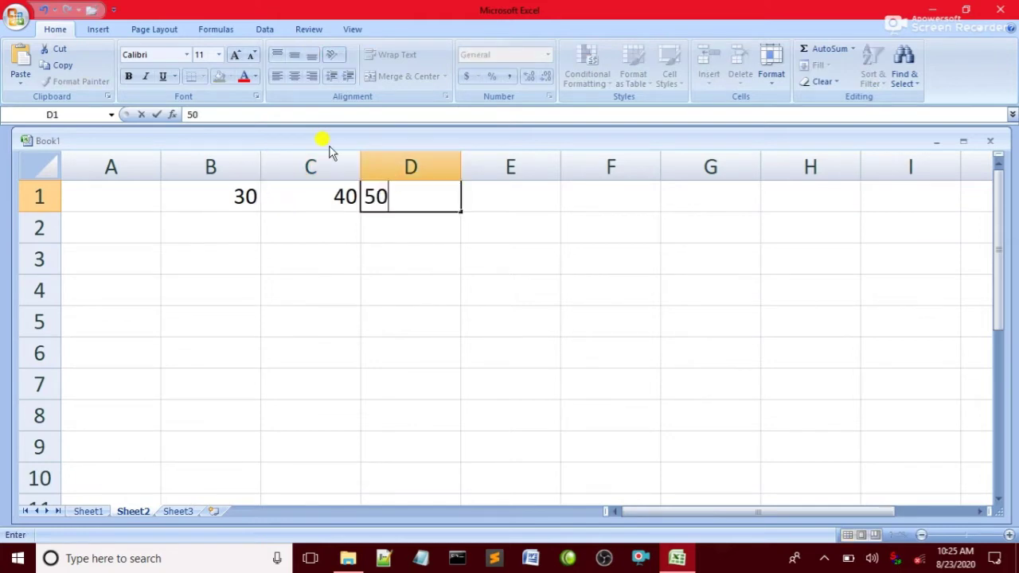
left_click(504, 203)
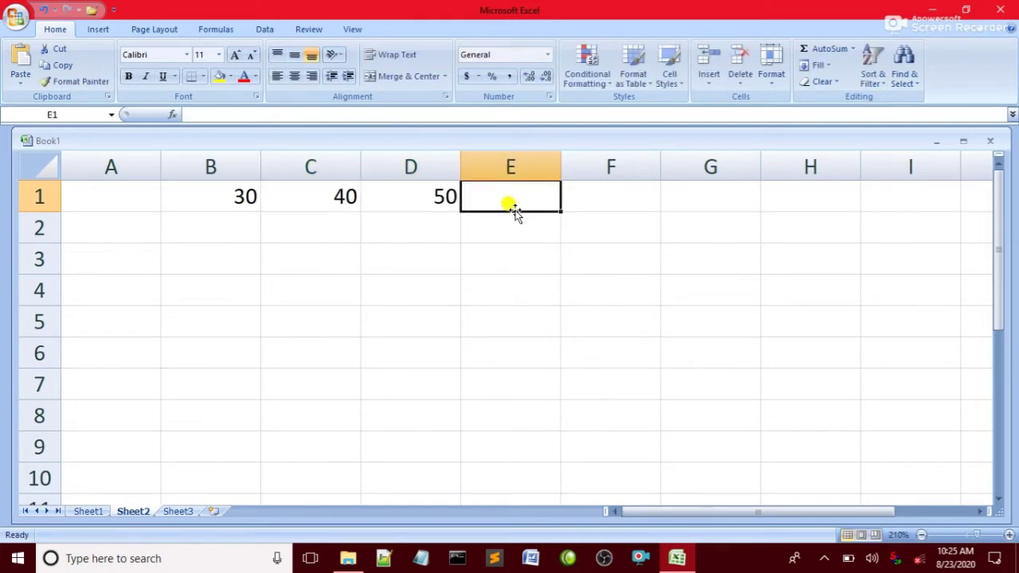
type("60")
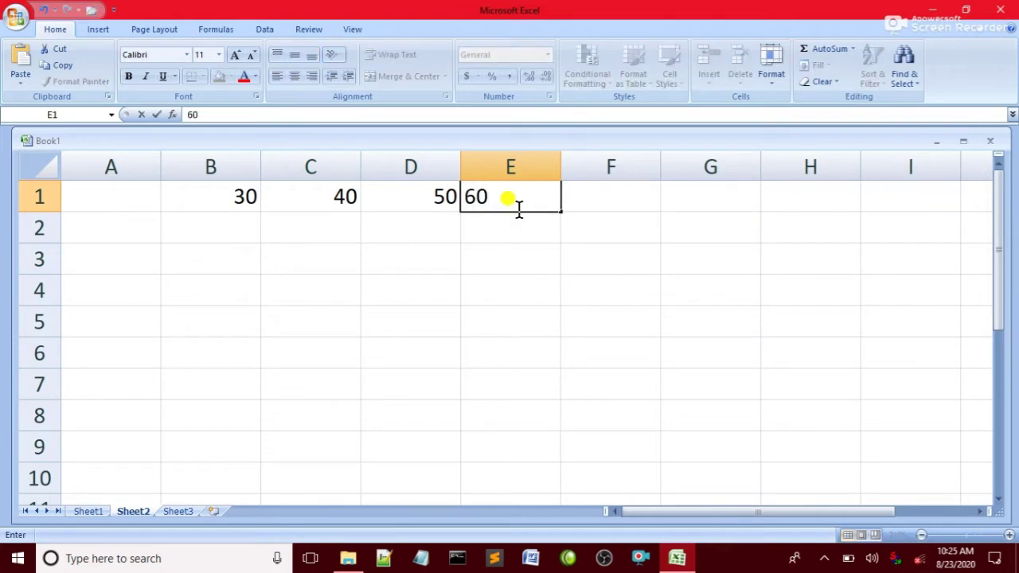
left_click(130, 197)
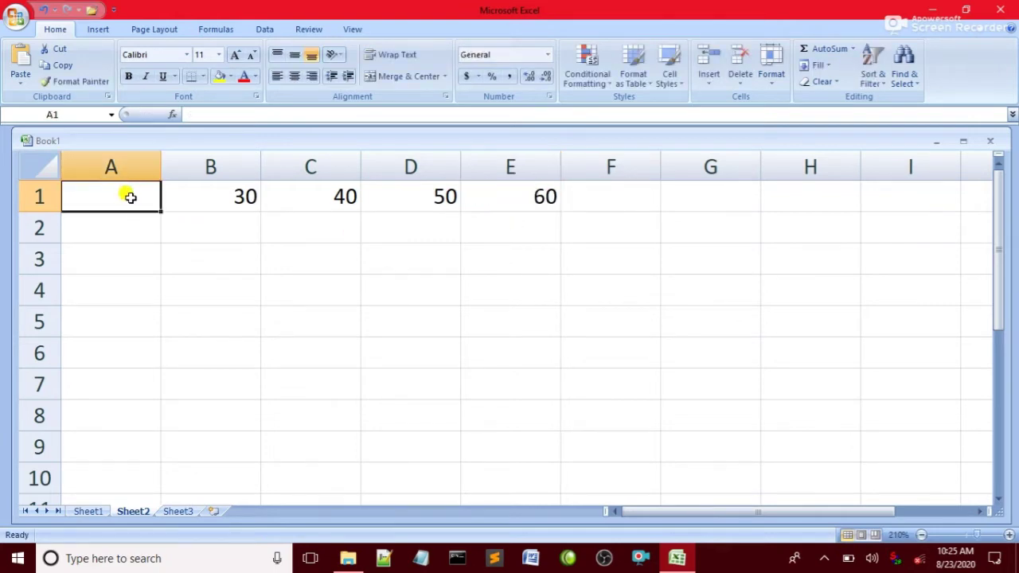
type("10")
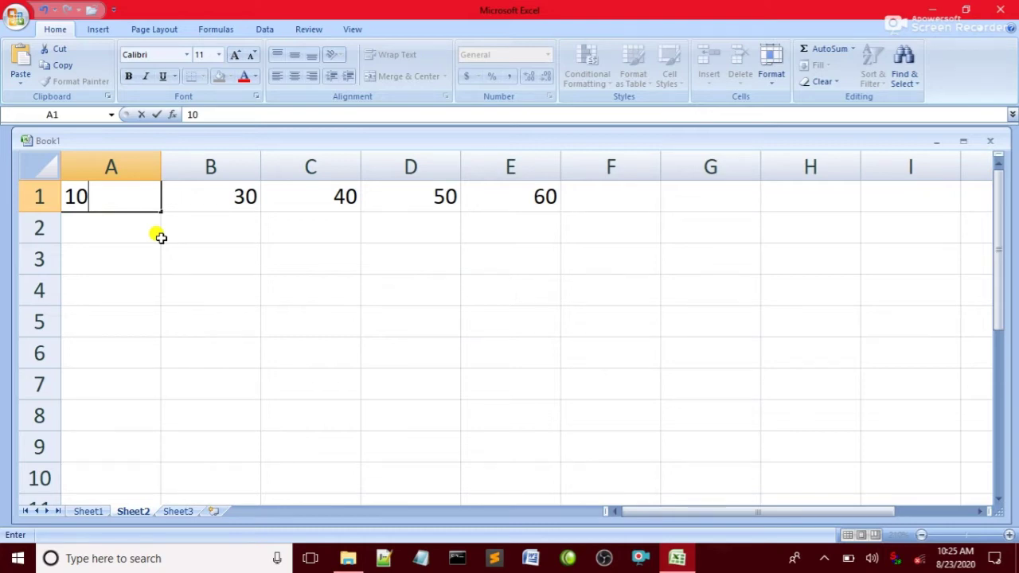
left_click(149, 222)
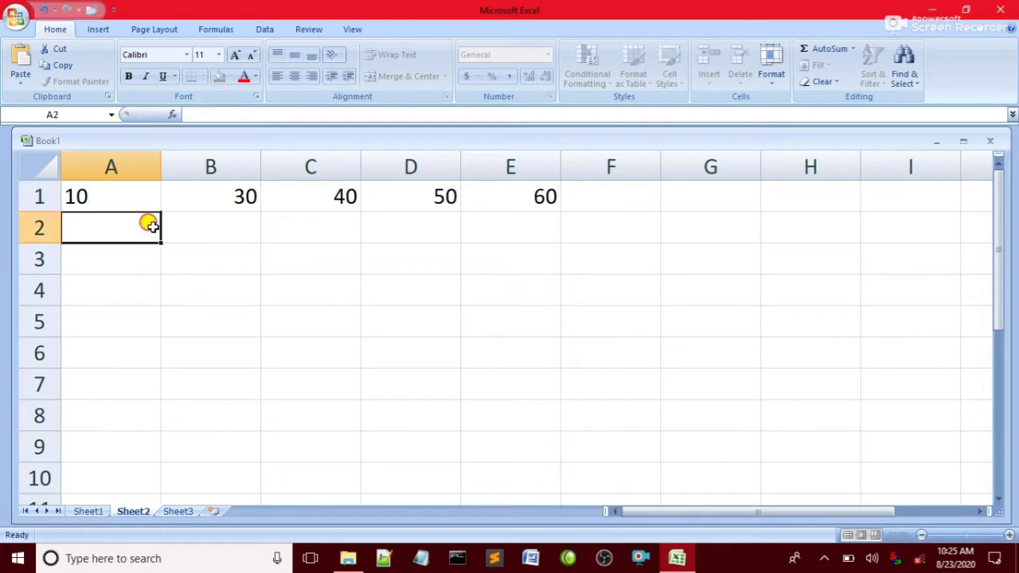
left_click(209, 235)
left_click(225, 257)
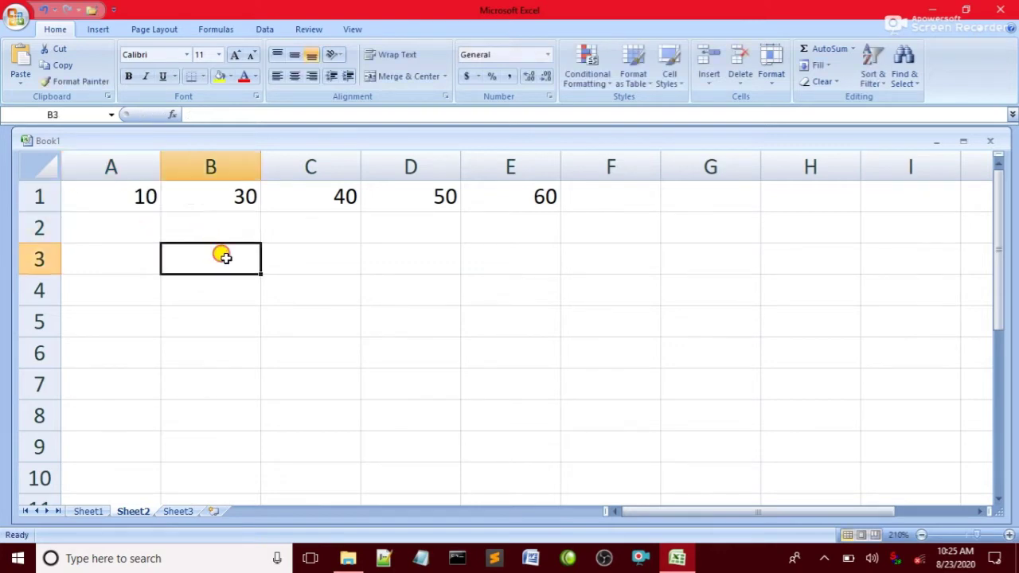
left_click(285, 264)
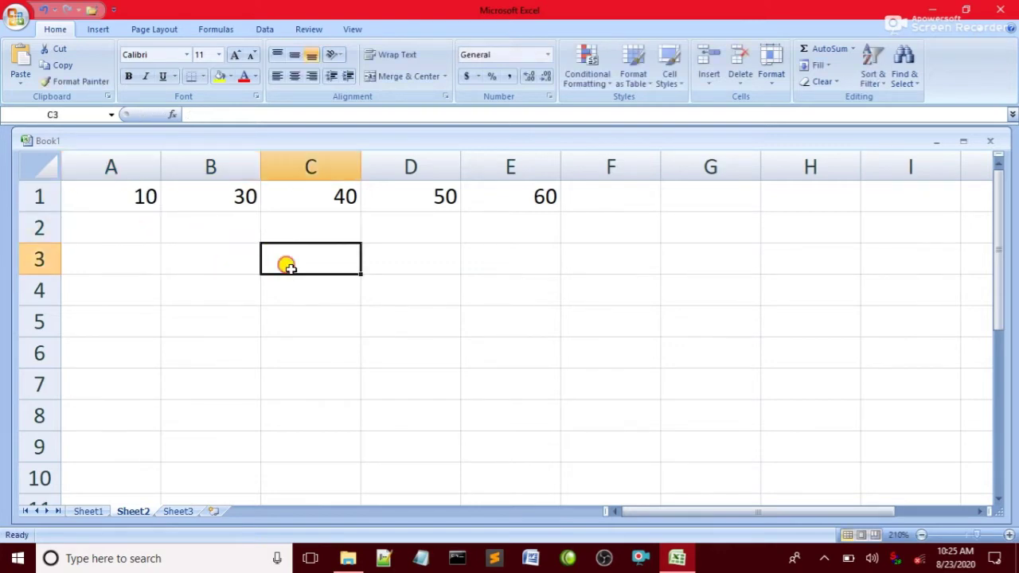
left_click(237, 263)
left_click(445, 261)
left_click(539, 282)
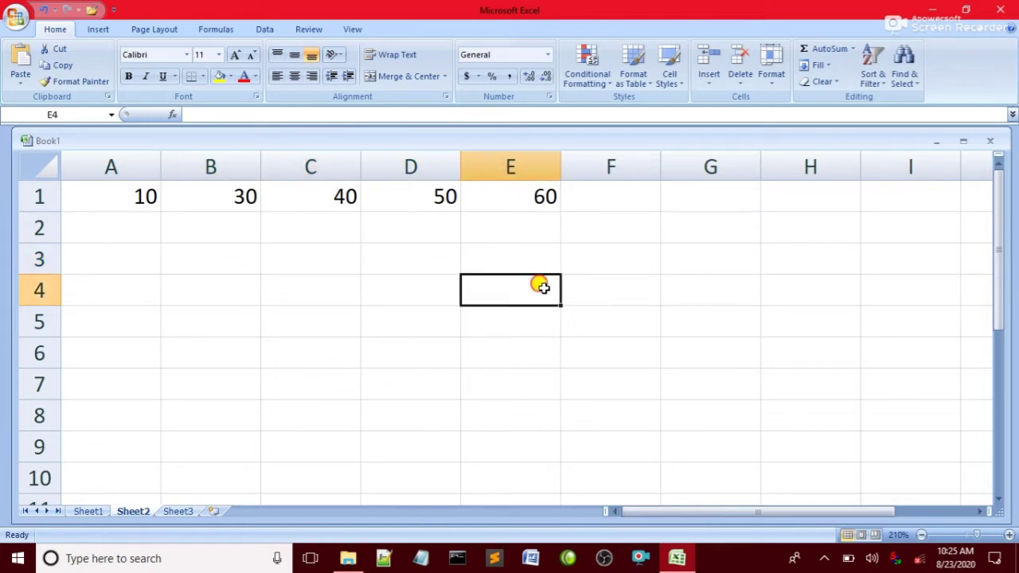
left_click(646, 282)
left_click(639, 319)
left_click(473, 325)
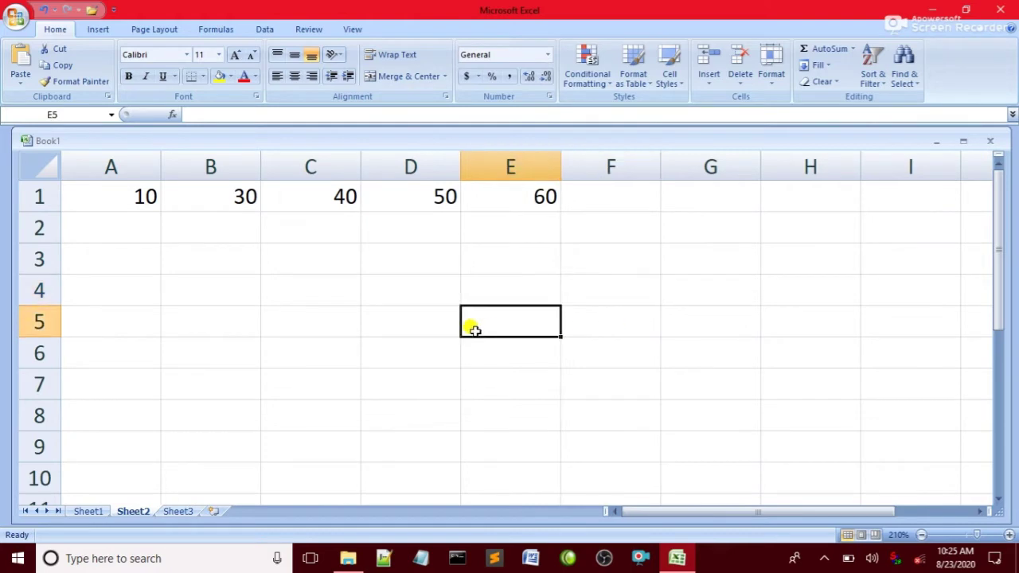
left_click(390, 324)
left_click(323, 328)
left_click(186, 296)
Start a formula in cell B3, try references to A1, row 1 and other single cells, and enter it as =B5
left_click(229, 266)
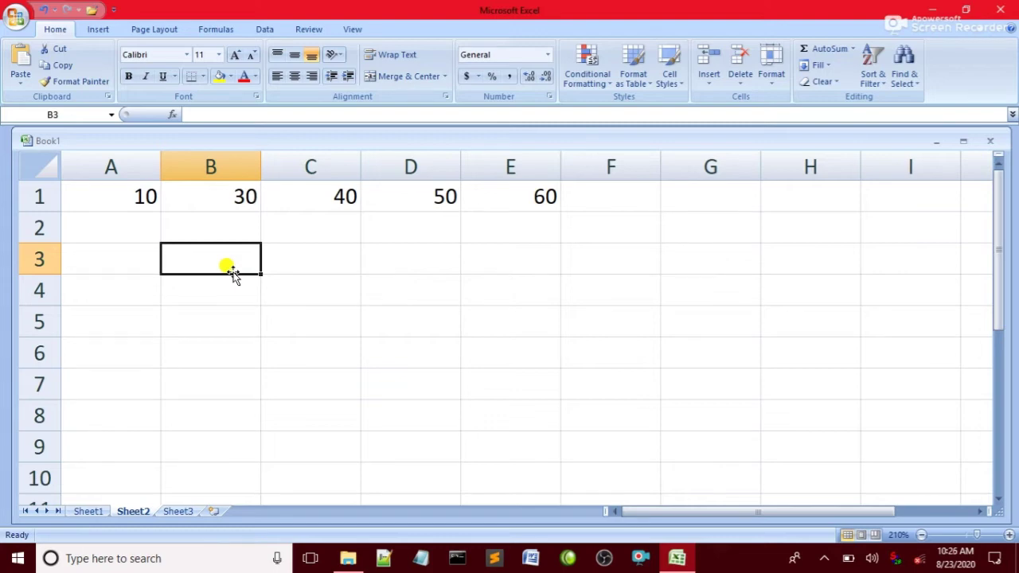
type("=")
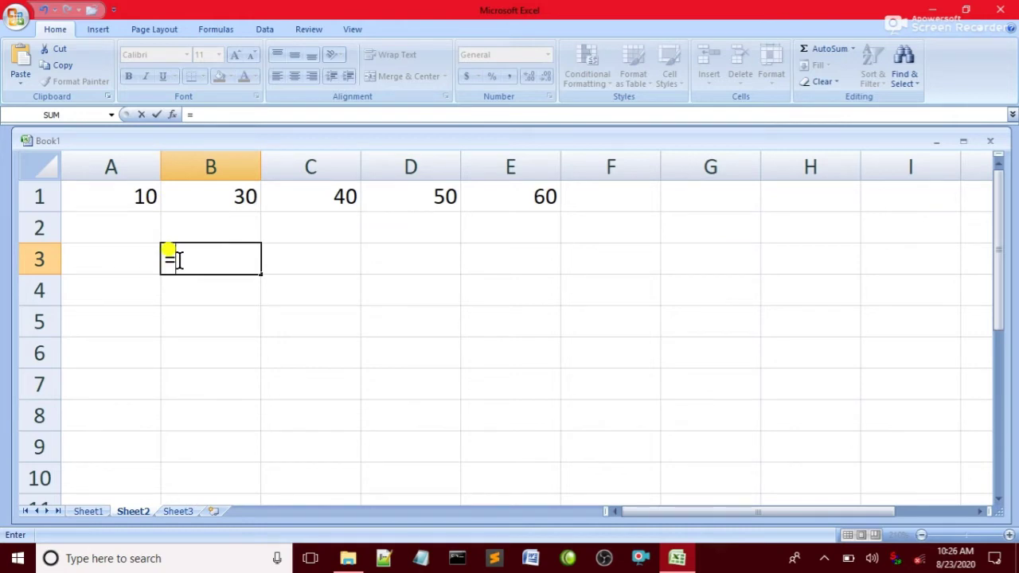
left_click(133, 194)
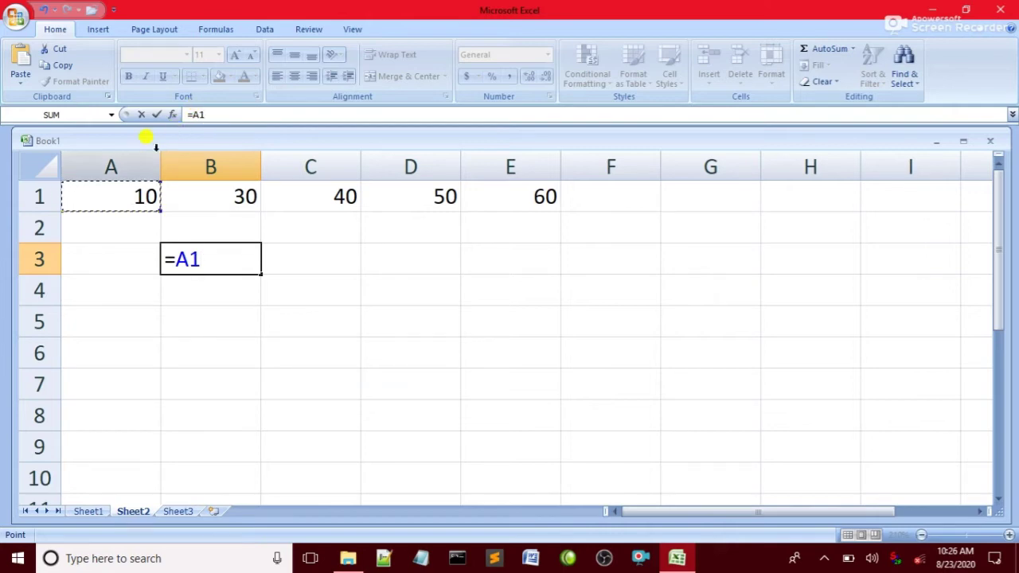
left_click(133, 168)
left_click(40, 196)
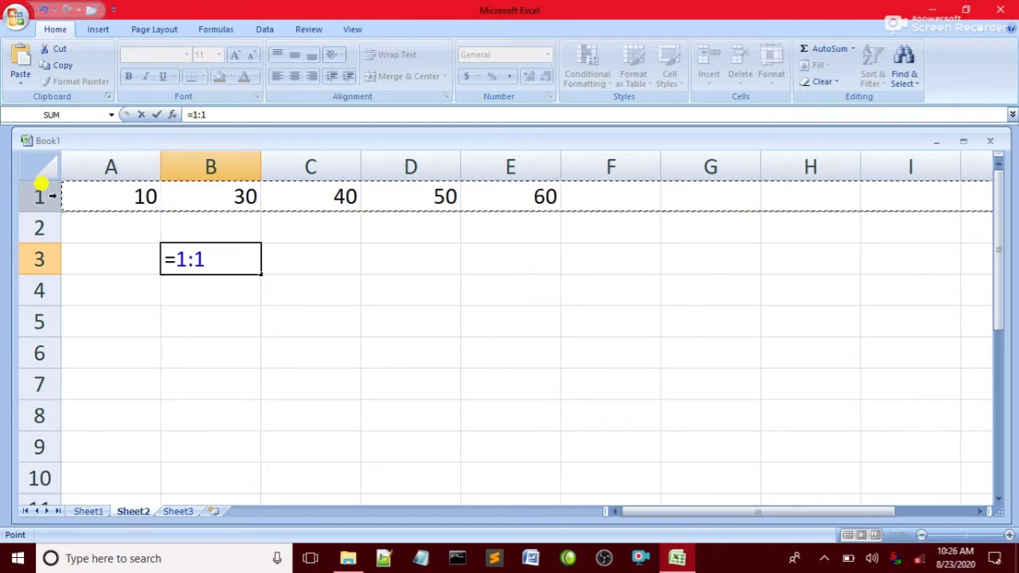
left_click(183, 194)
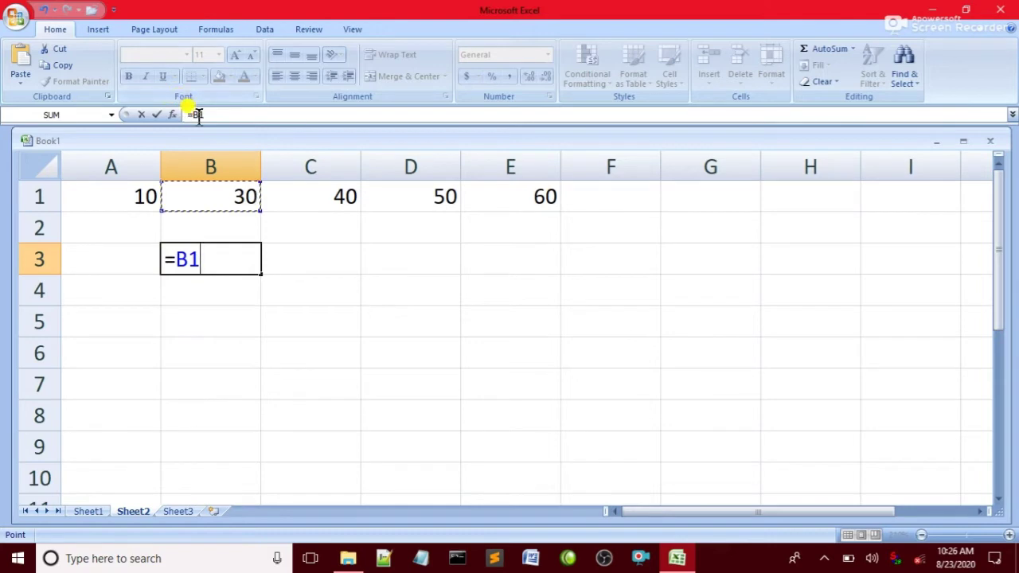
left_click(280, 190)
left_click(430, 201)
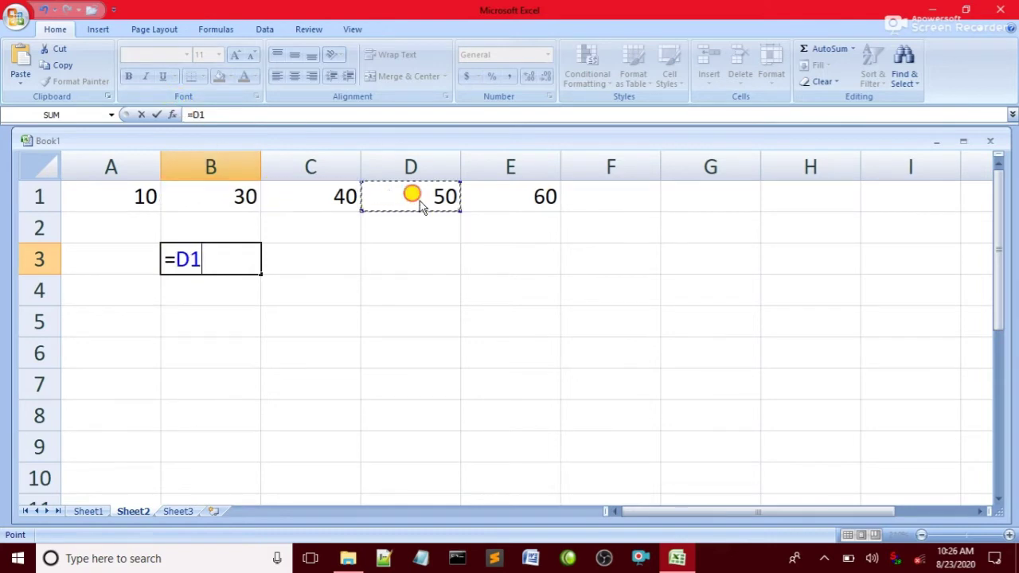
left_click(502, 200)
left_click(581, 189)
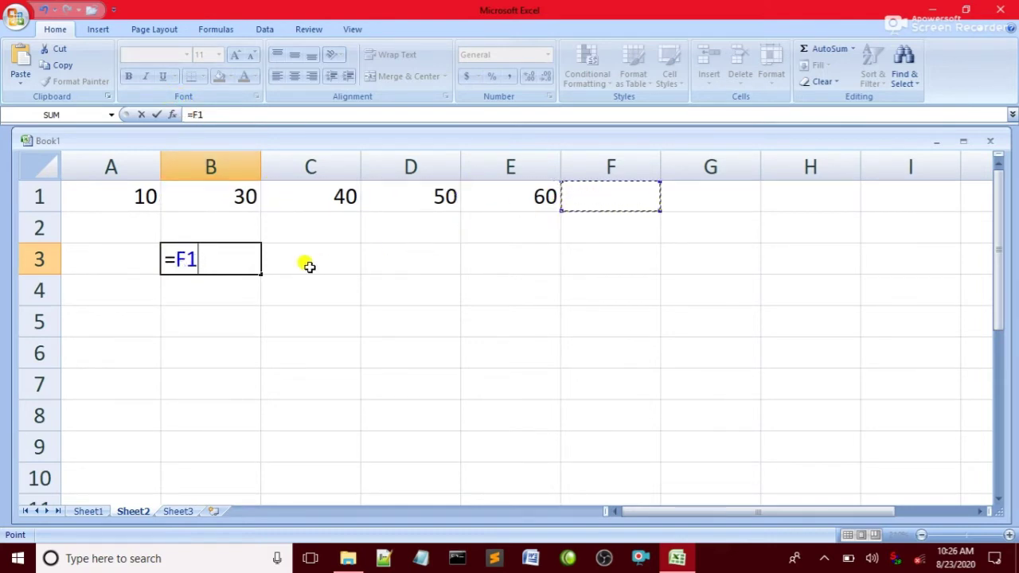
left_click(177, 332)
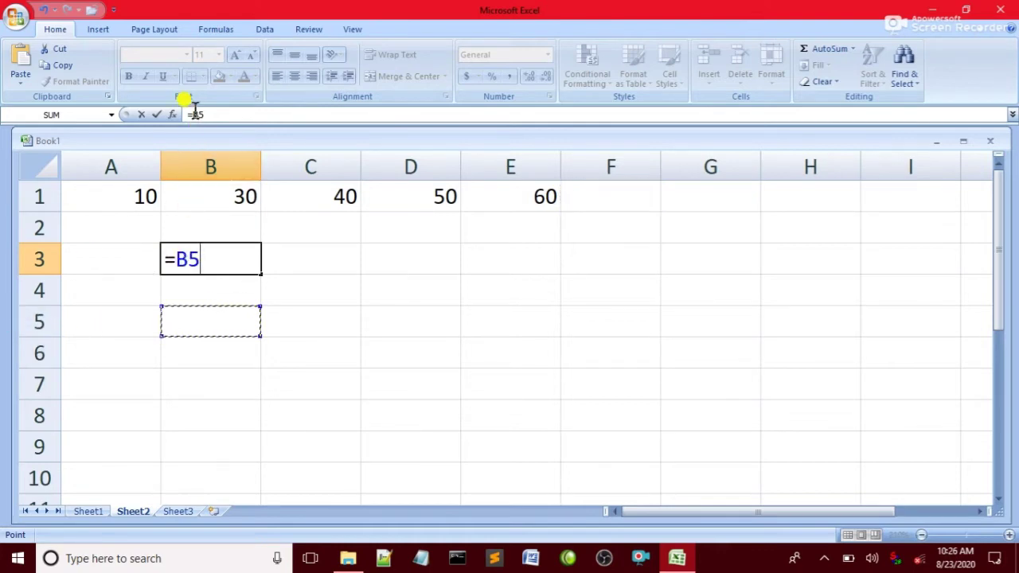
left_click(201, 267)
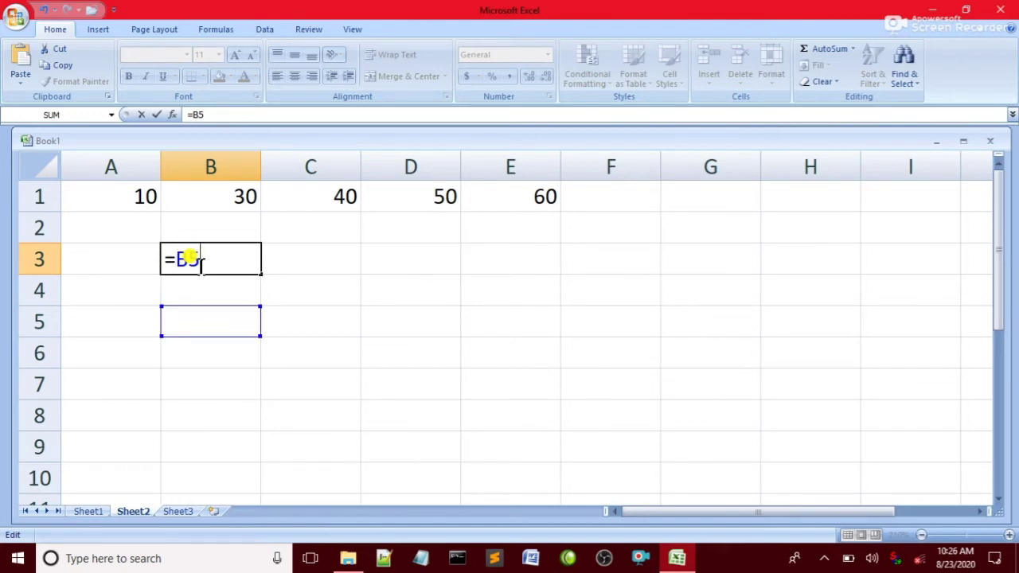
left_click(130, 191)
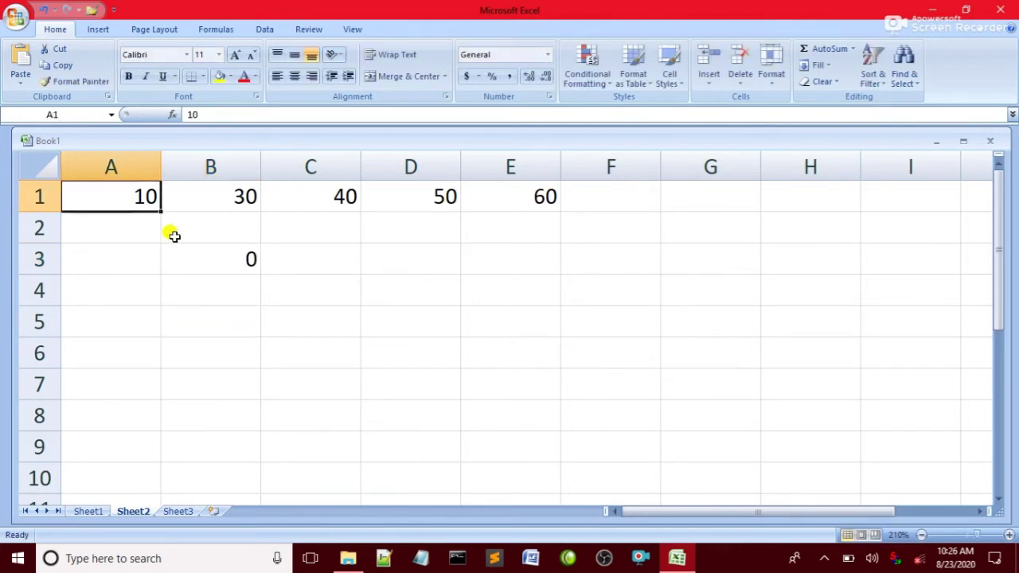
Replace the content of cell B3 with the formula =a1+b1
left_click(205, 266)
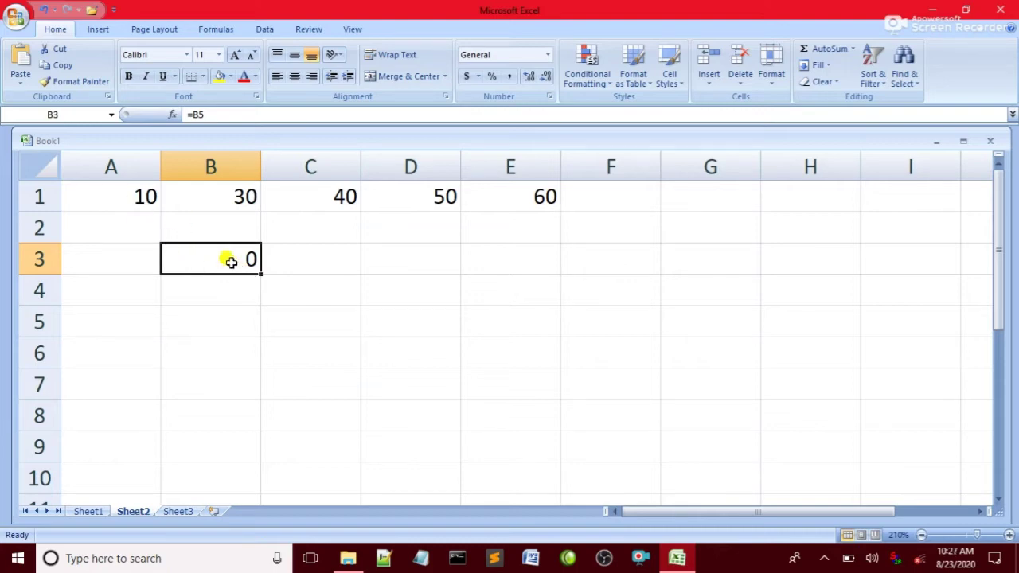
type("=")
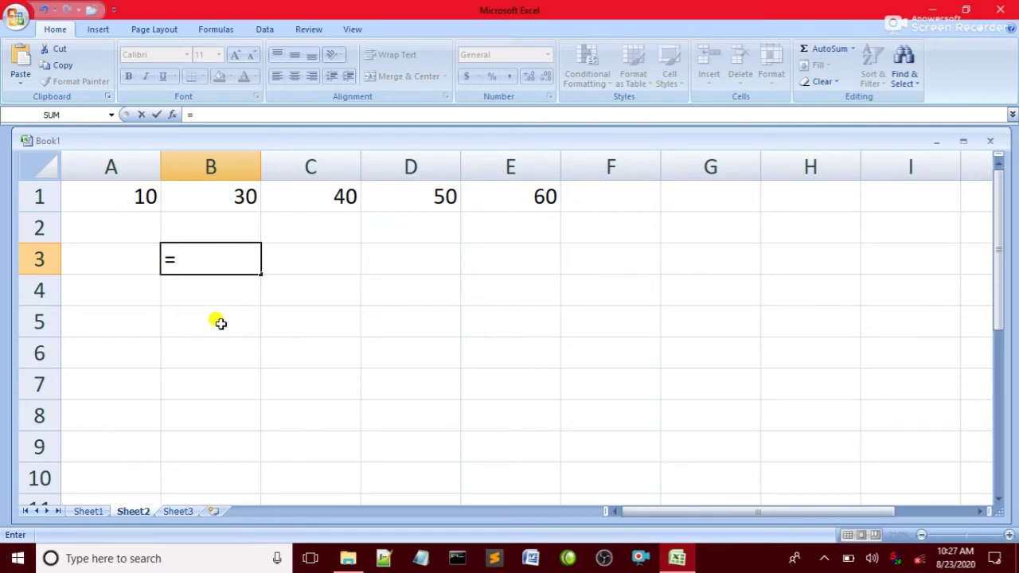
type("a1")
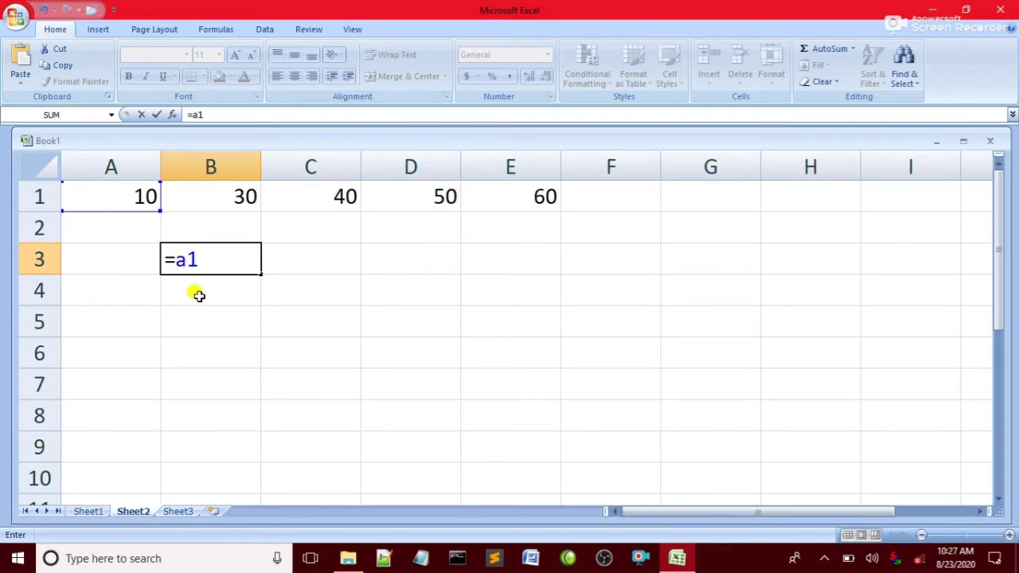
type("+")
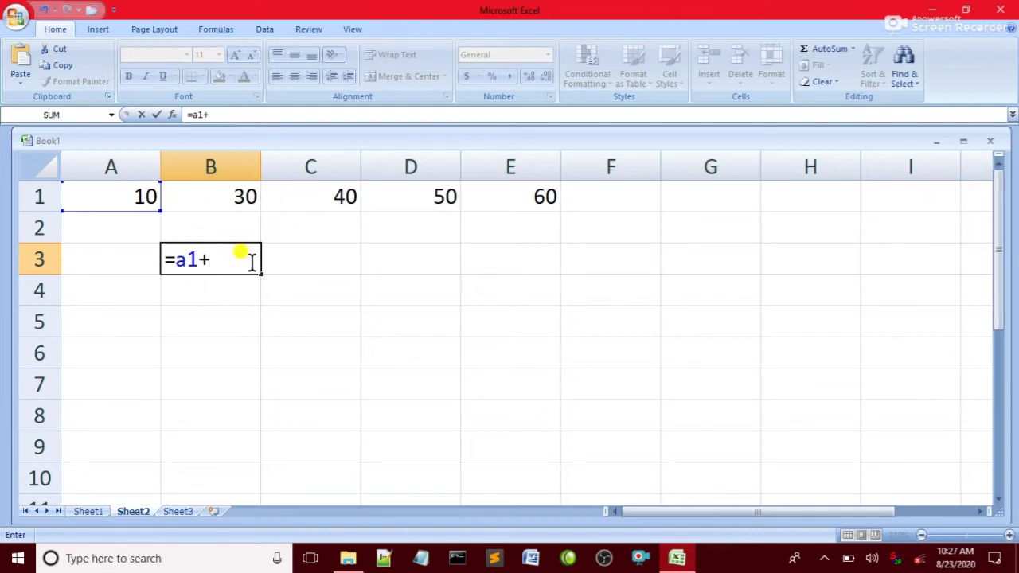
type("b1")
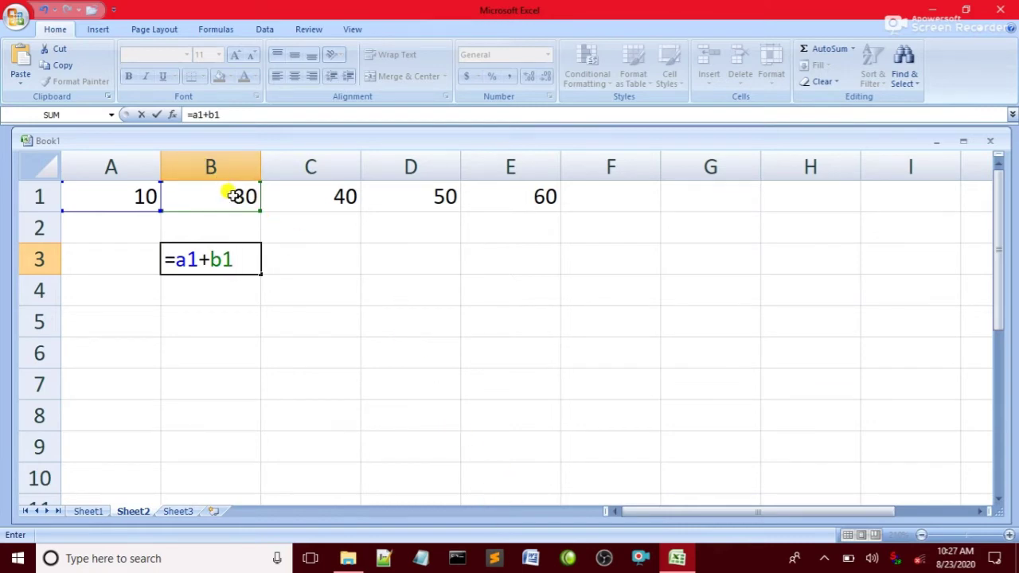
key("Return")
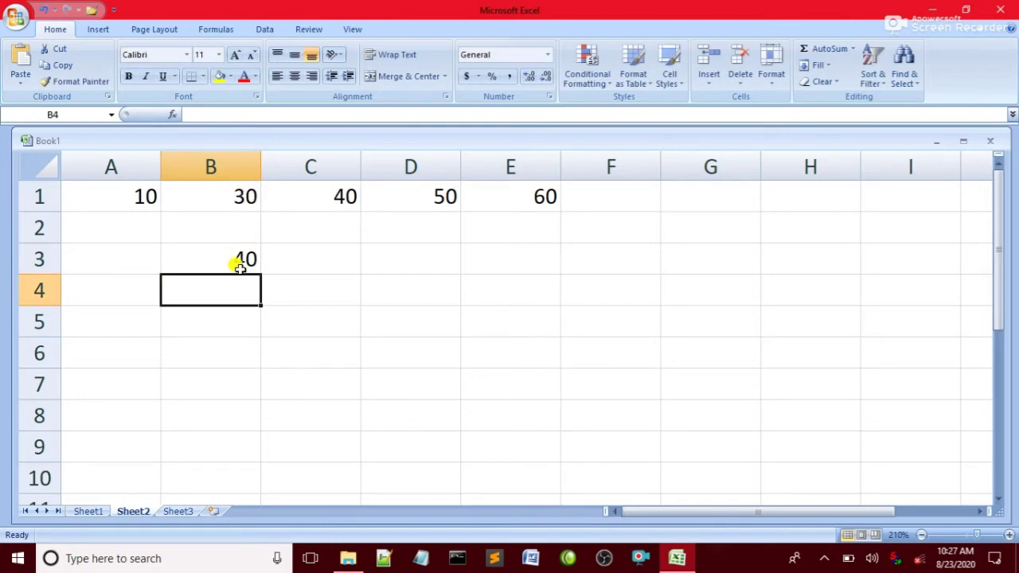
Clear the numbers in D1 to F1 and extend the formula in cell B3 to =A1+B1+c1
left_click_drag(573, 199, 380, 206)
key("Delete")
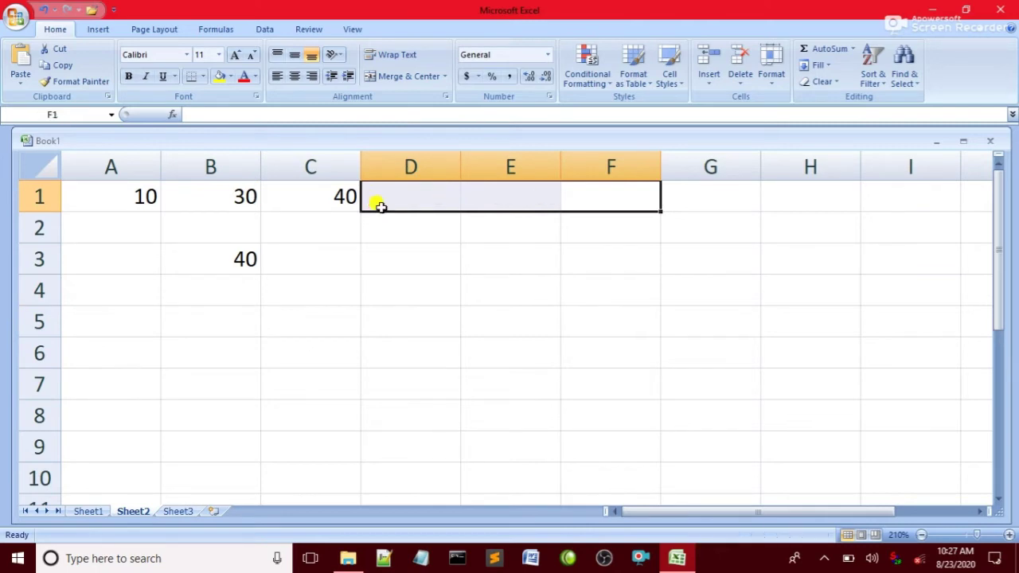
left_click(216, 263)
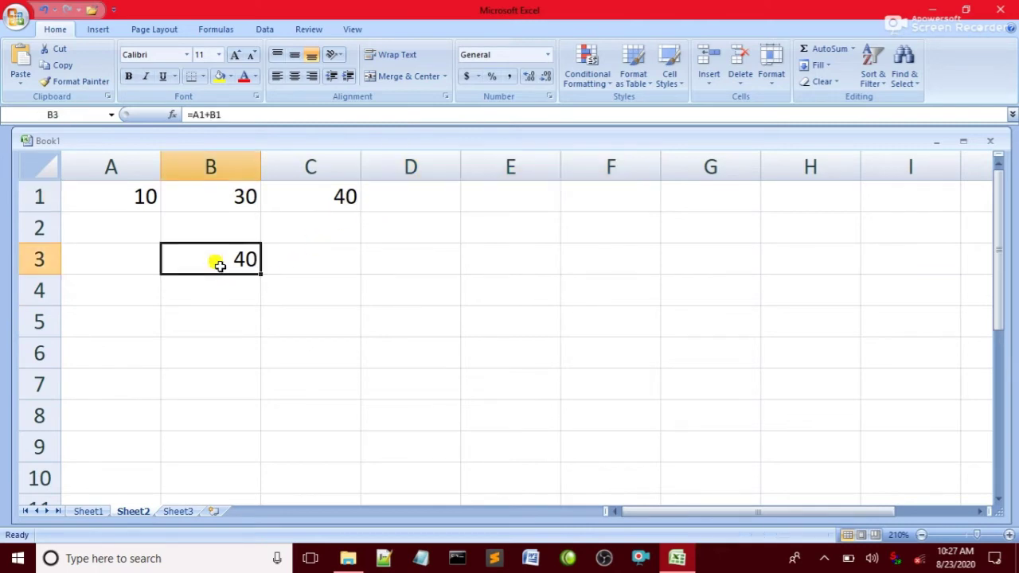
double_click(206, 255)
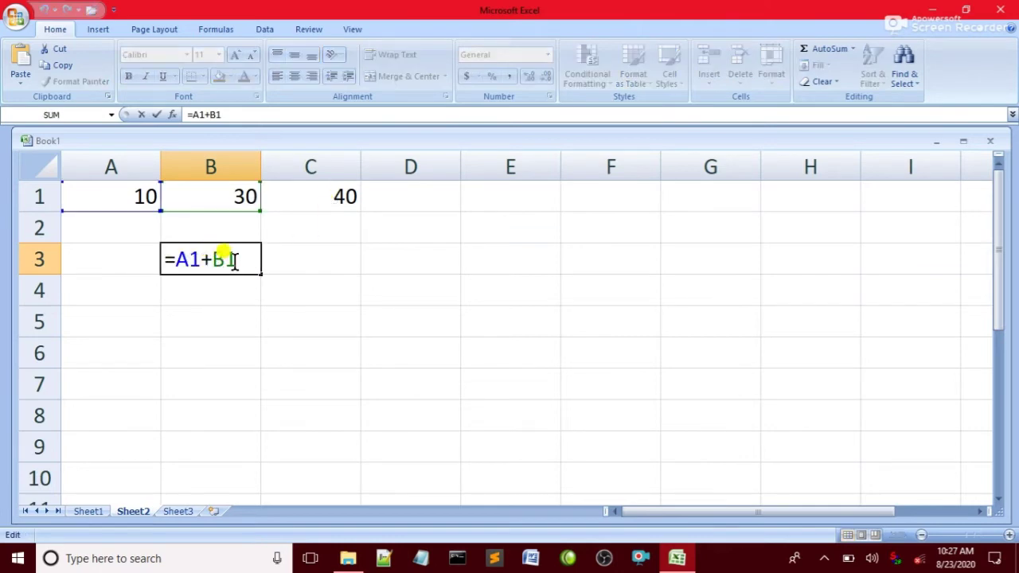
left_click(234, 261)
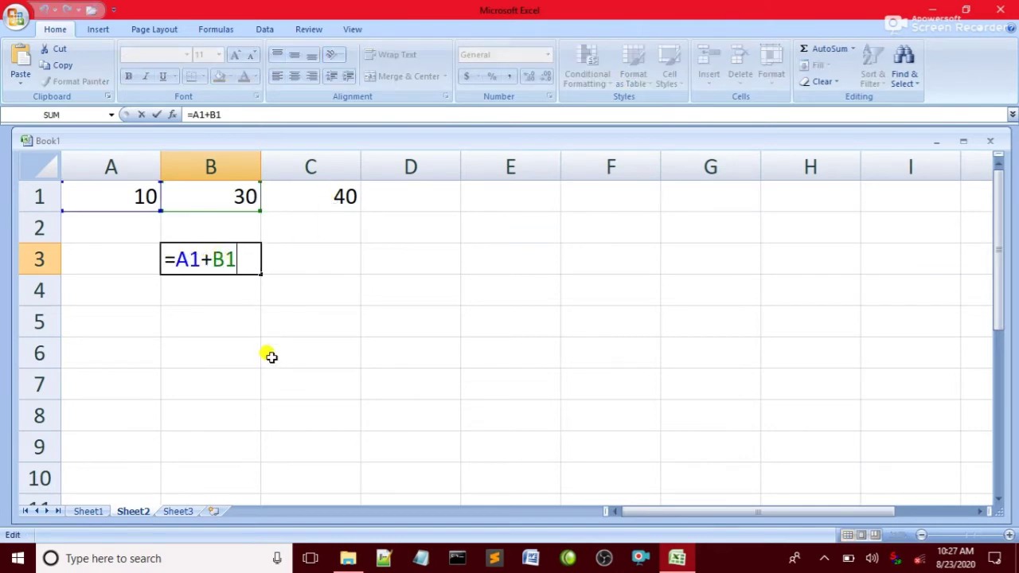
type("+c1")
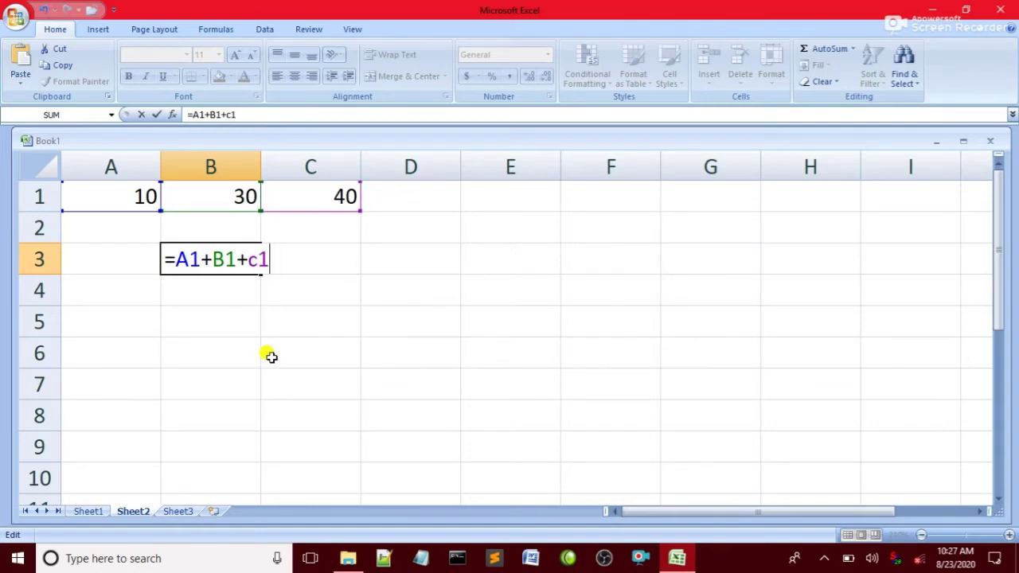
key("Return")
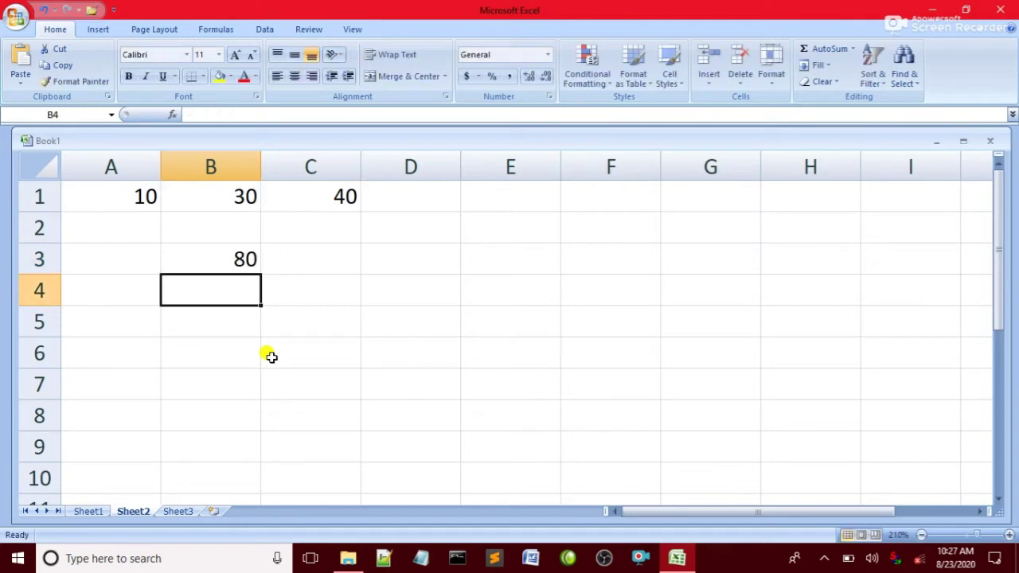
Examine the formula in cell B3 and the row 1 cells it references
left_click(232, 252)
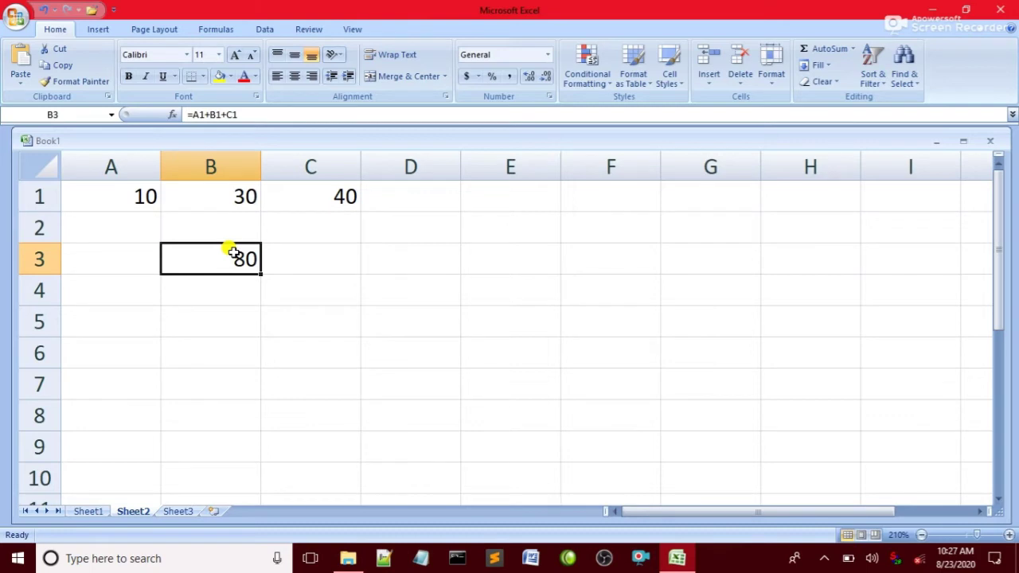
double_click(231, 251)
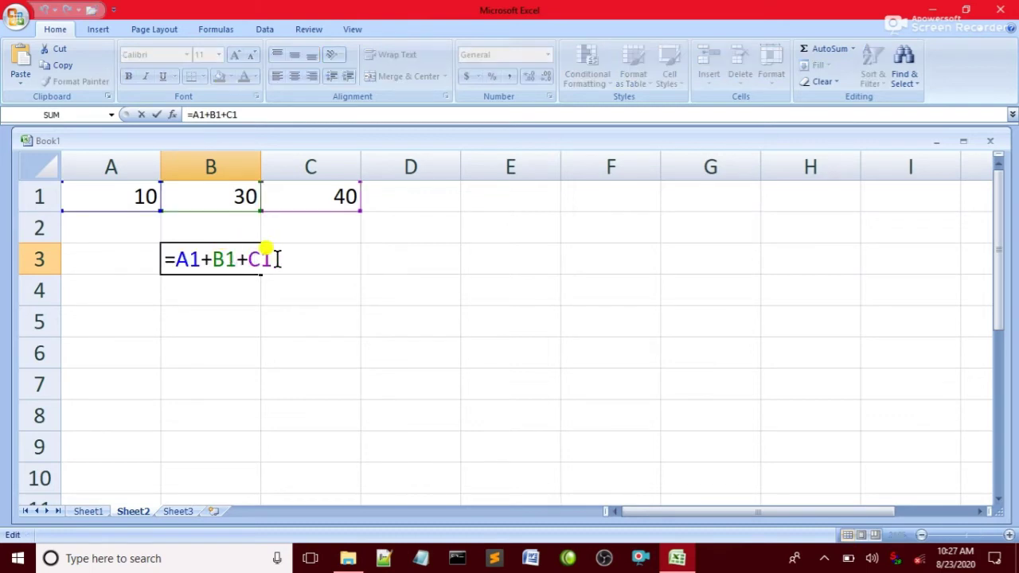
left_click(235, 289)
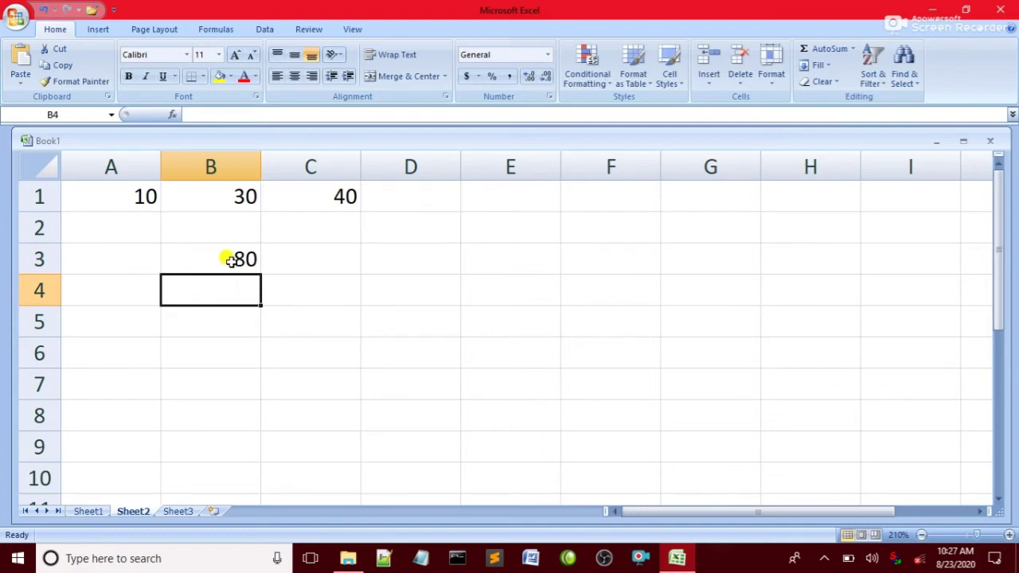
left_click(231, 260)
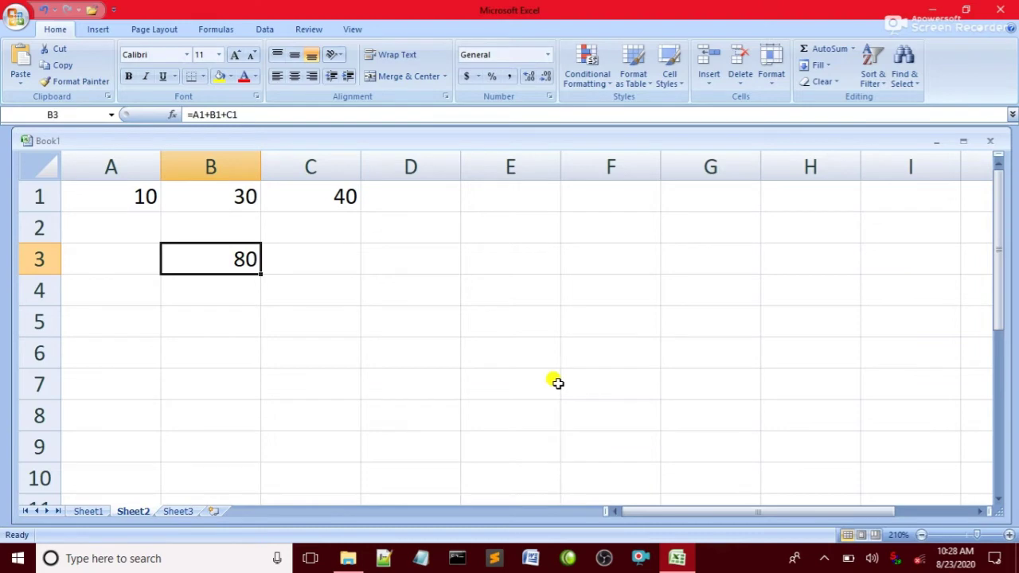
double_click(222, 260)
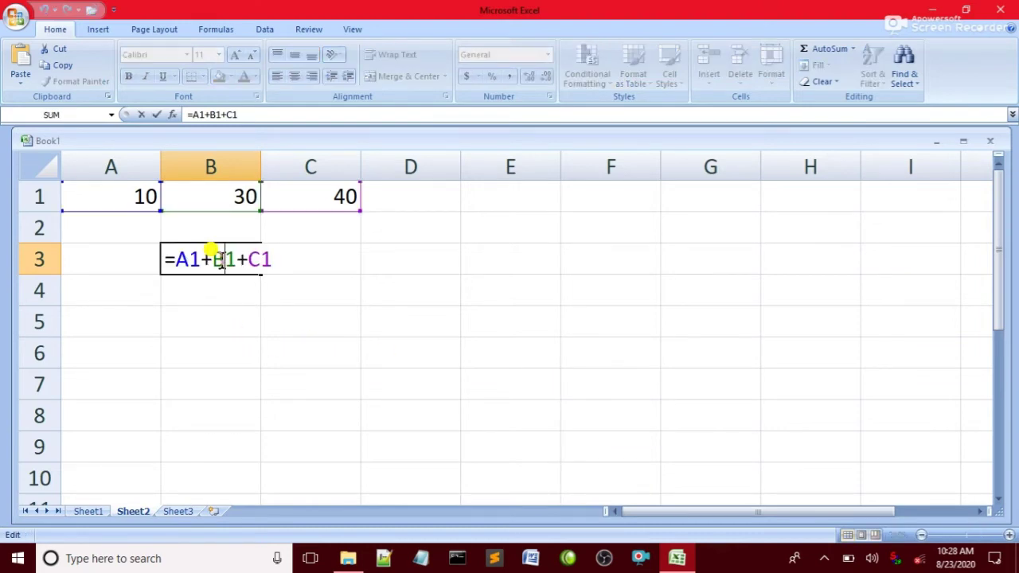
left_click(272, 260)
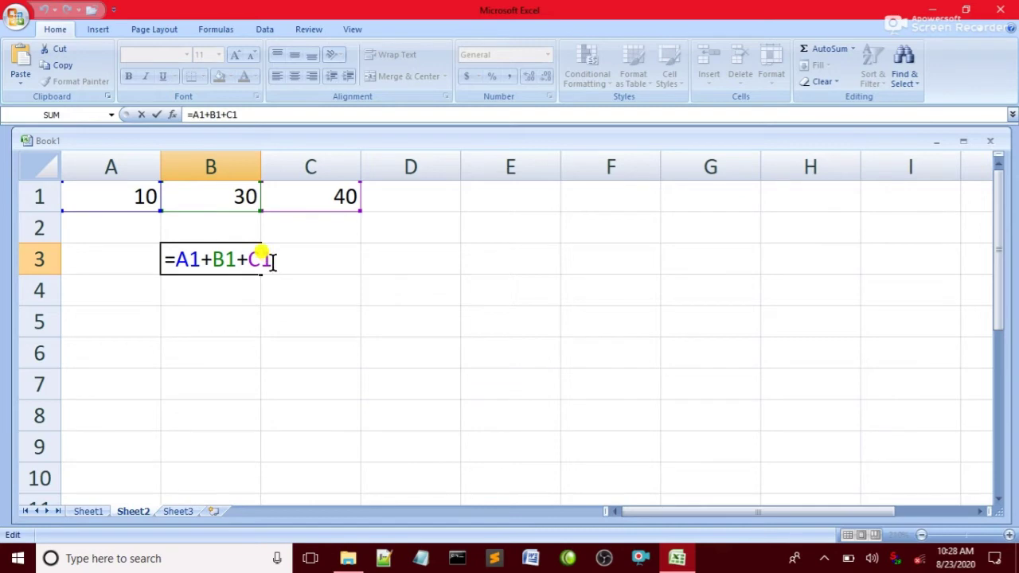
left_click(239, 300)
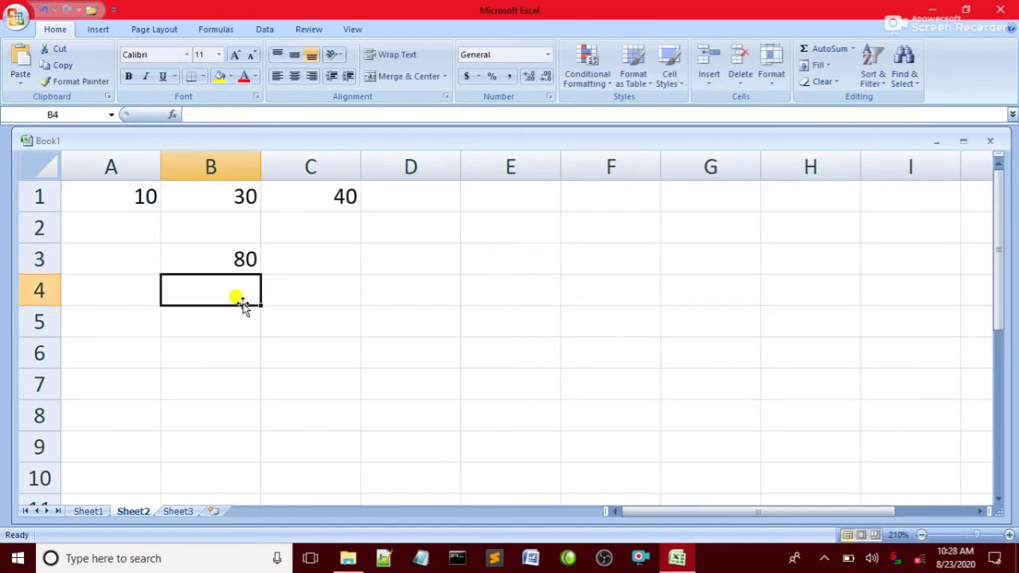
left_click(245, 259)
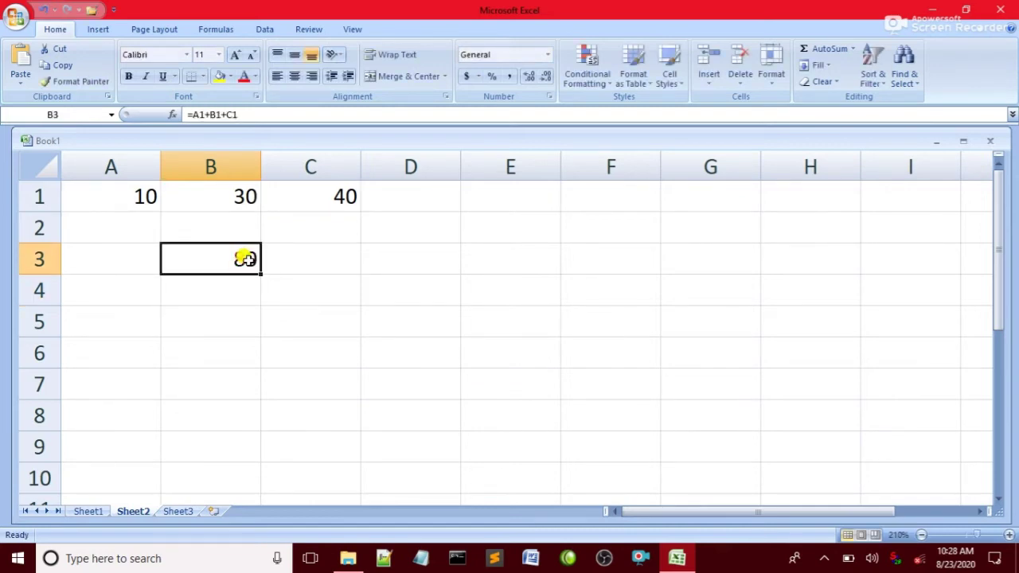
double_click(246, 259)
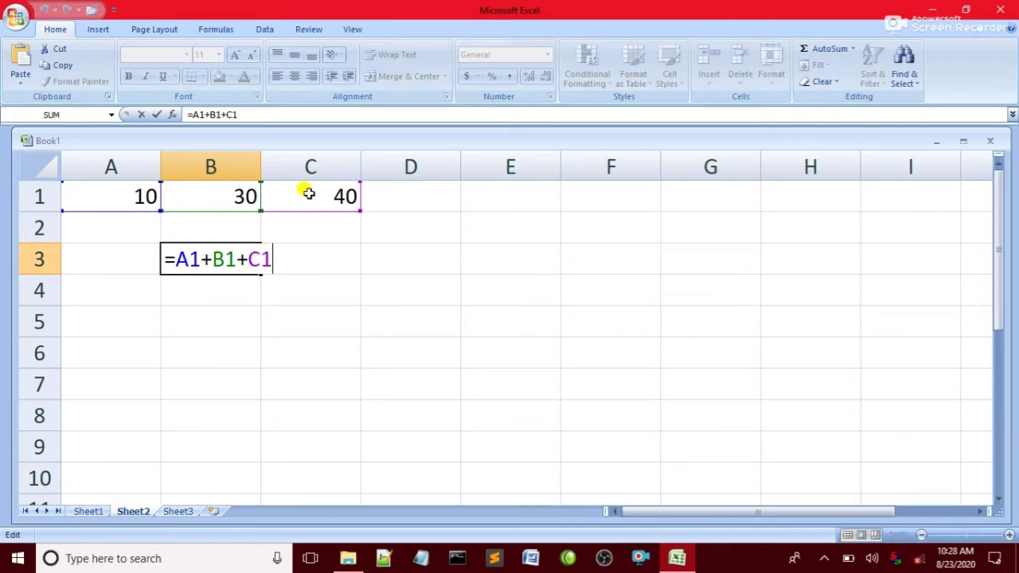
left_click(241, 293)
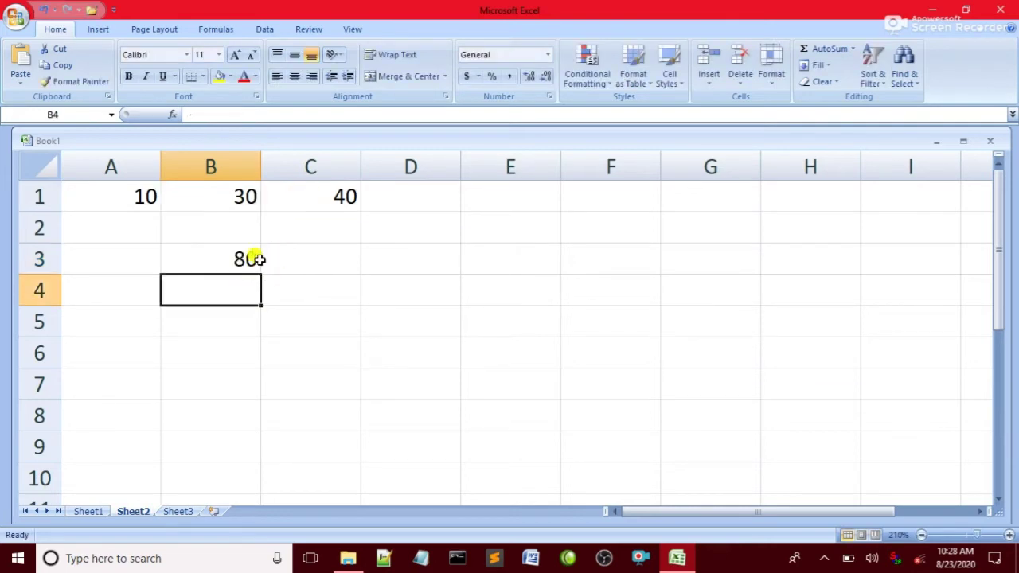
left_click(228, 254)
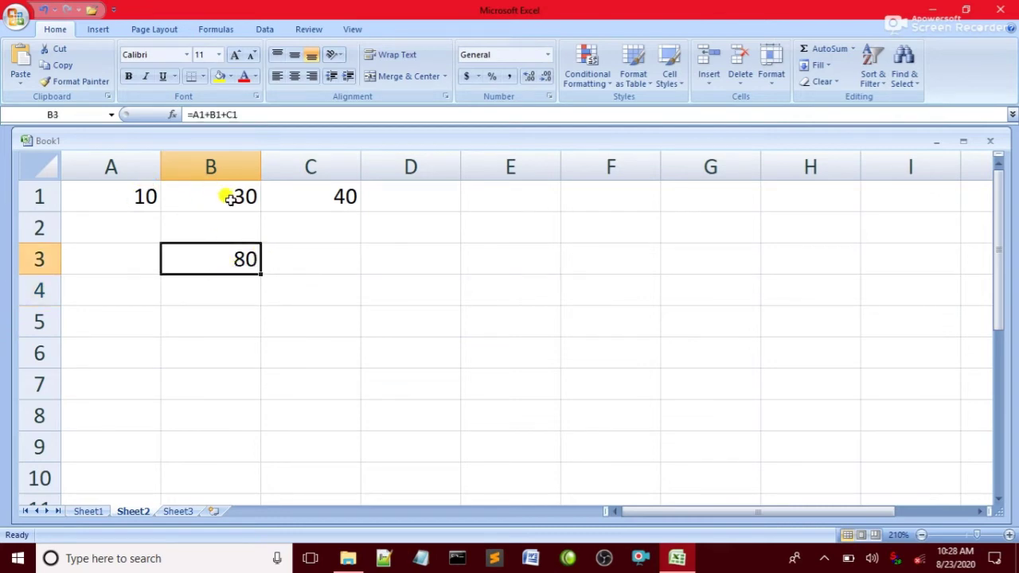
Enter the formula =A1+B1+C1 in cell C3, picking each referenced cell in the sheet
left_click(288, 262)
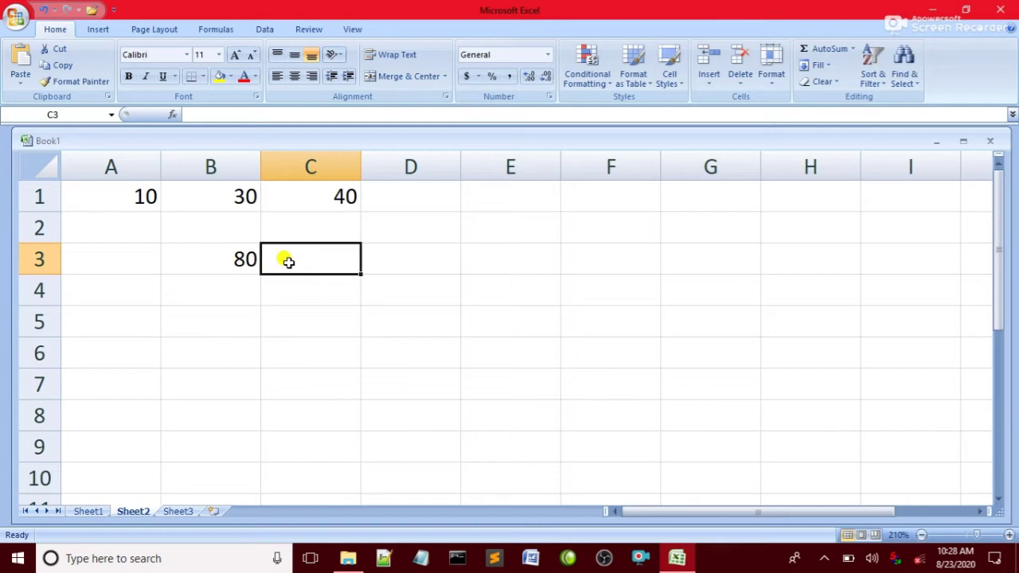
type("=")
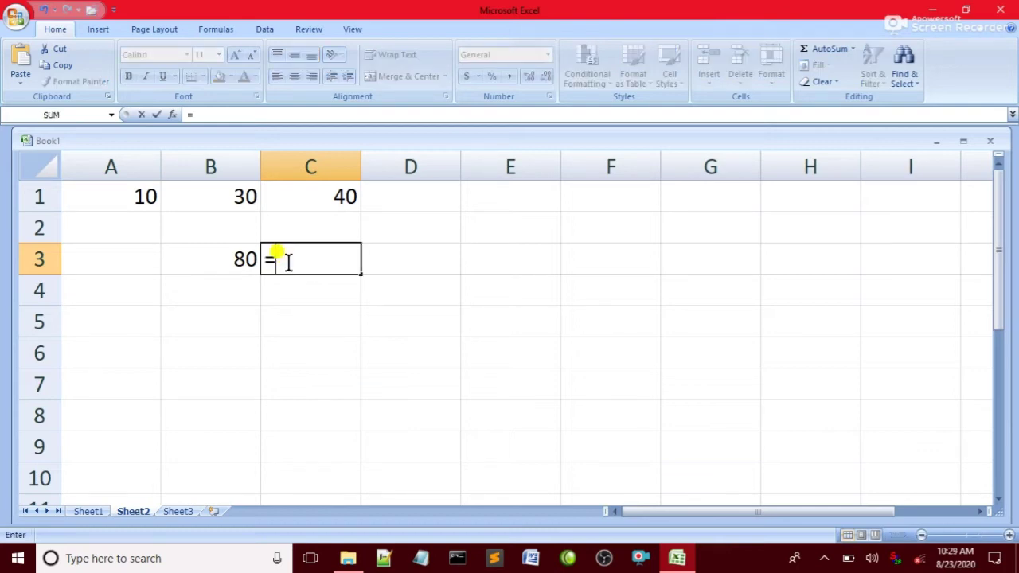
left_click(117, 197)
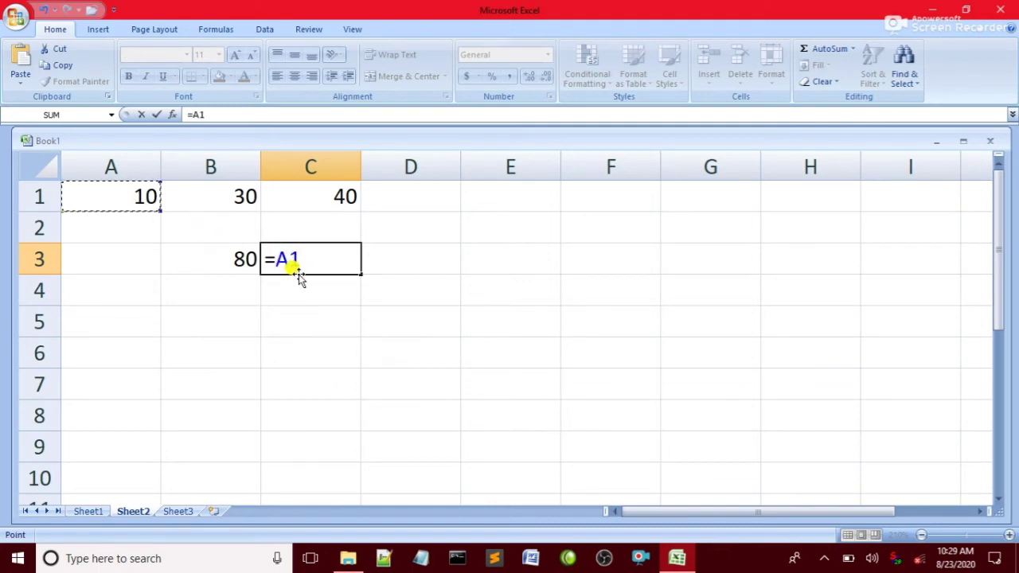
type("+")
left_click(221, 190)
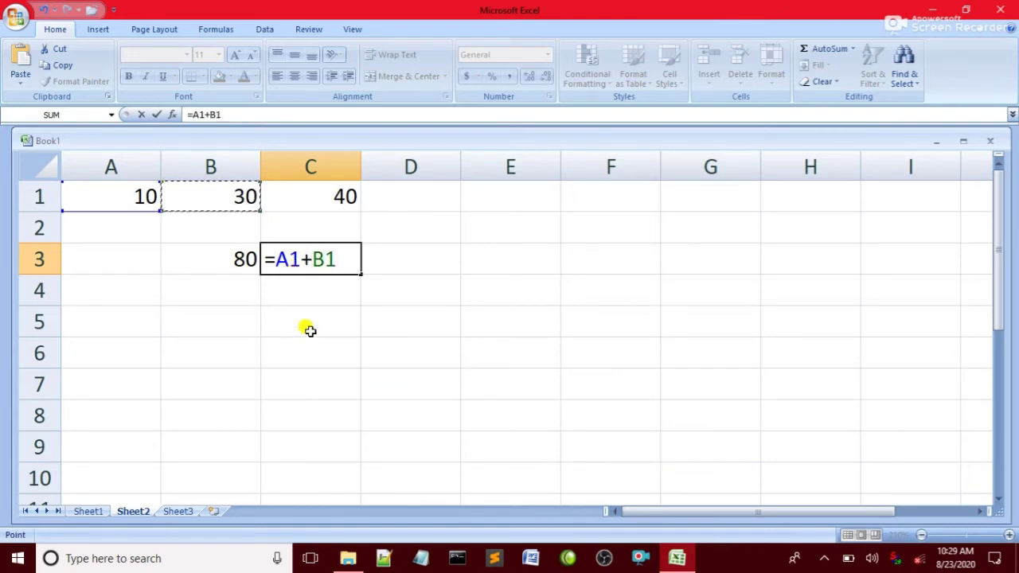
type("+")
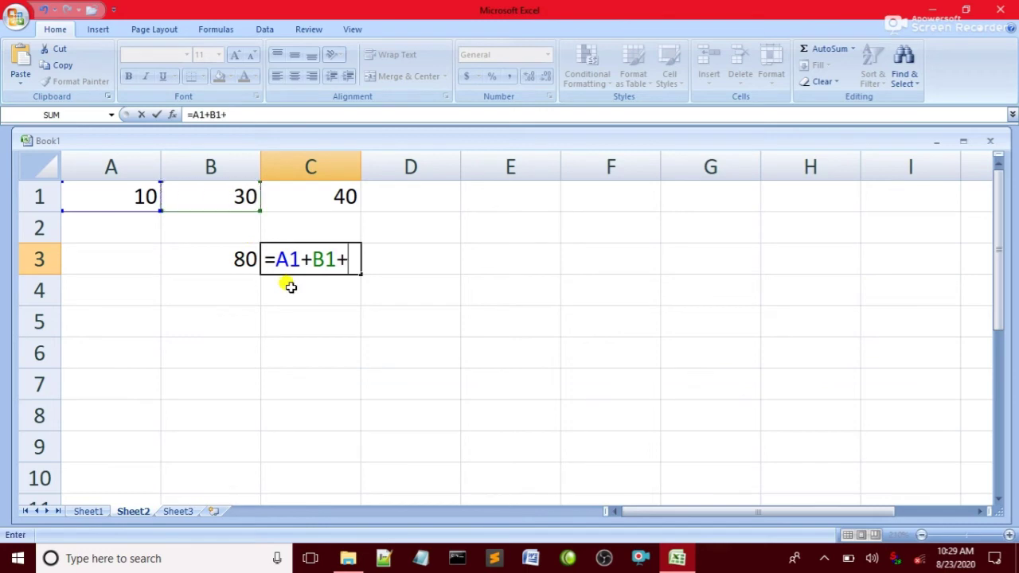
left_click(295, 199)
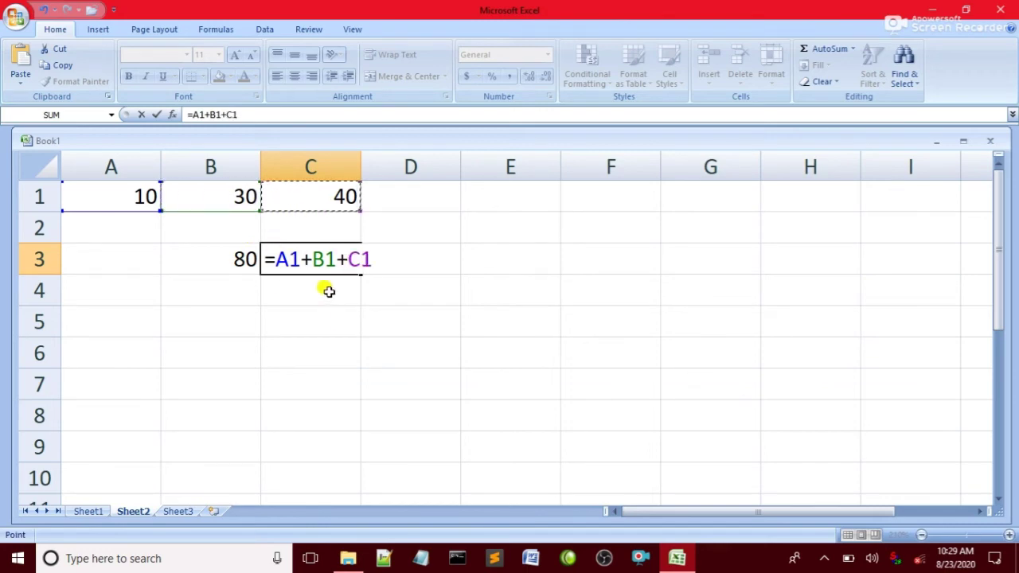
key("Return")
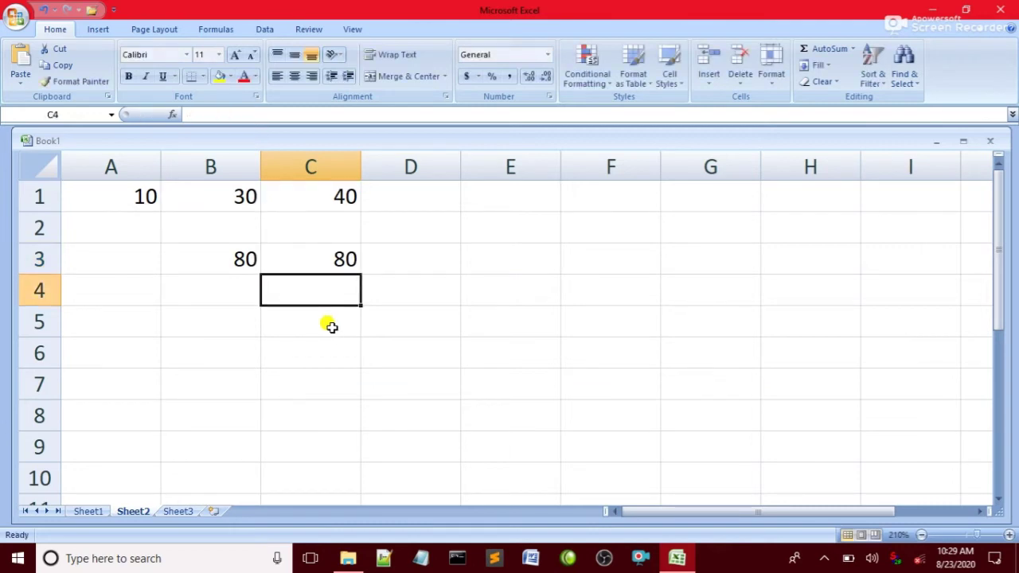
Build the formula =A1+B1+C1 in cell D3 by moving the reference from D3 to each row 1 cell, and enter it
left_click(403, 258)
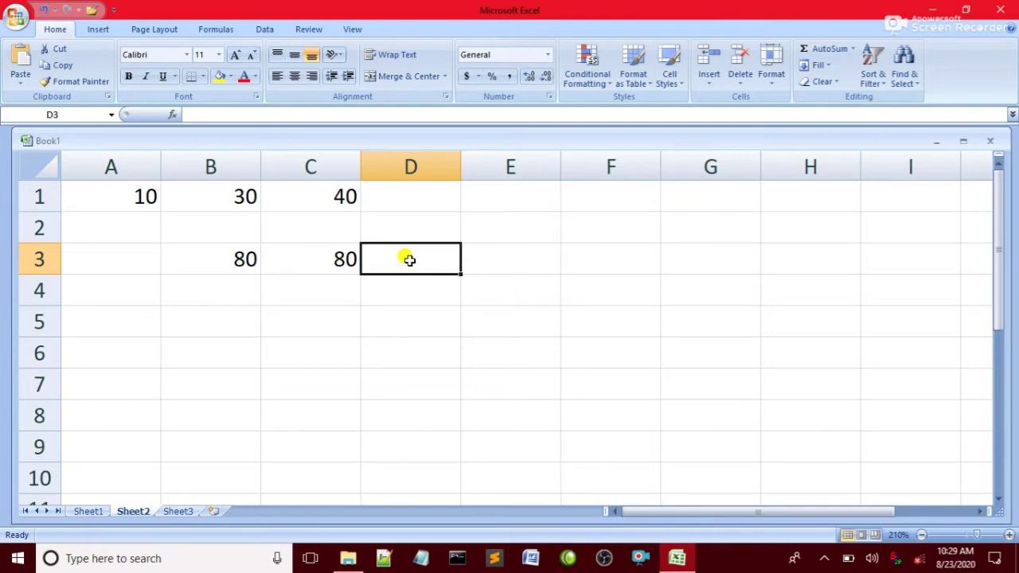
type("=")
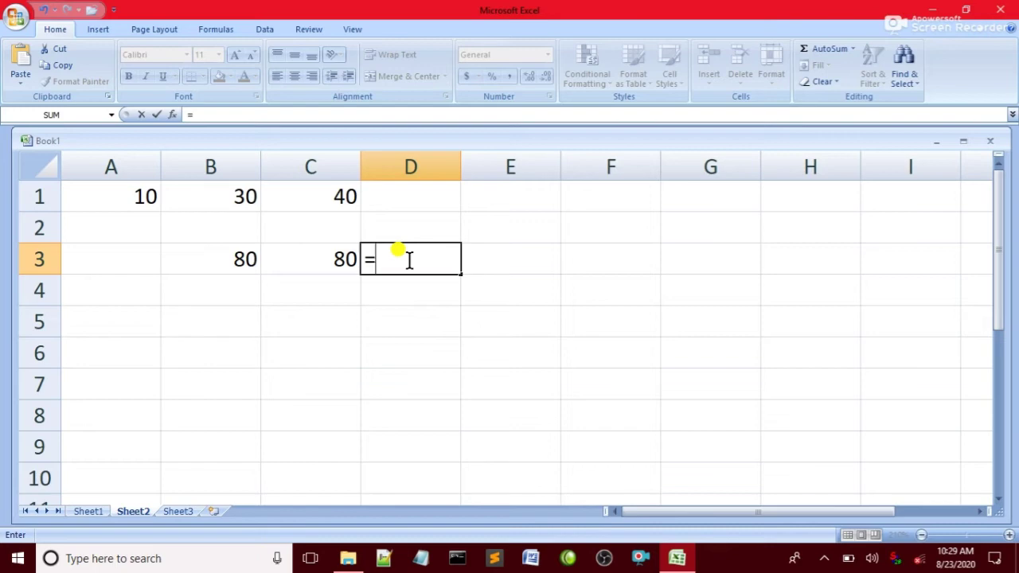
key("Up")
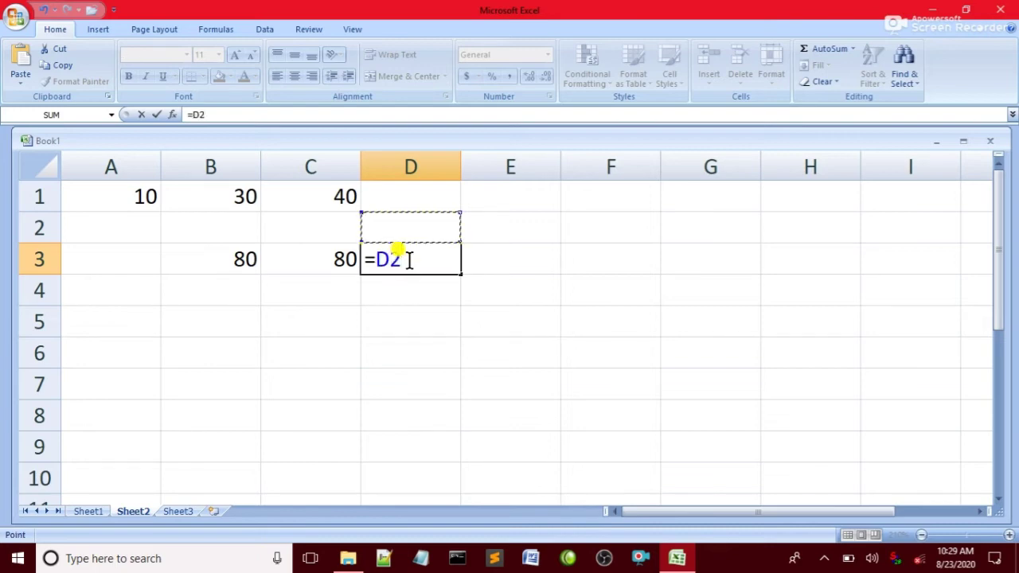
key("Up")
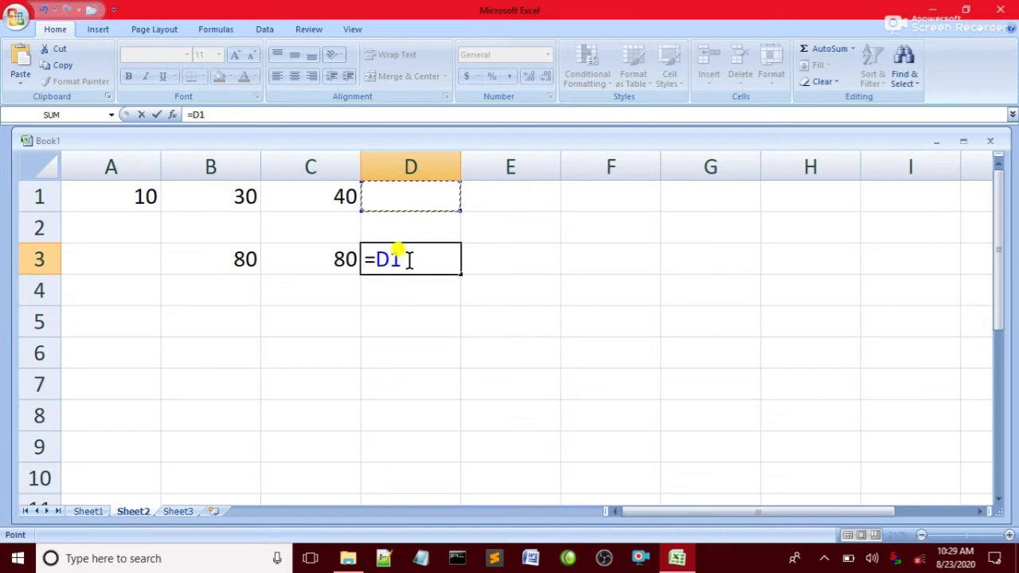
key("Left")
key("Left")
key("Left")
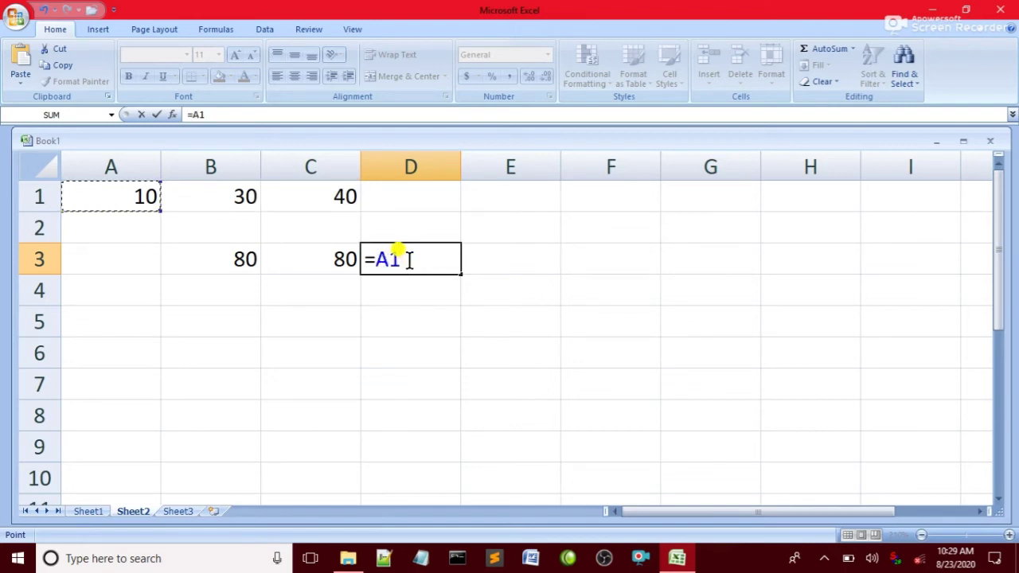
type("+")
key("Up")
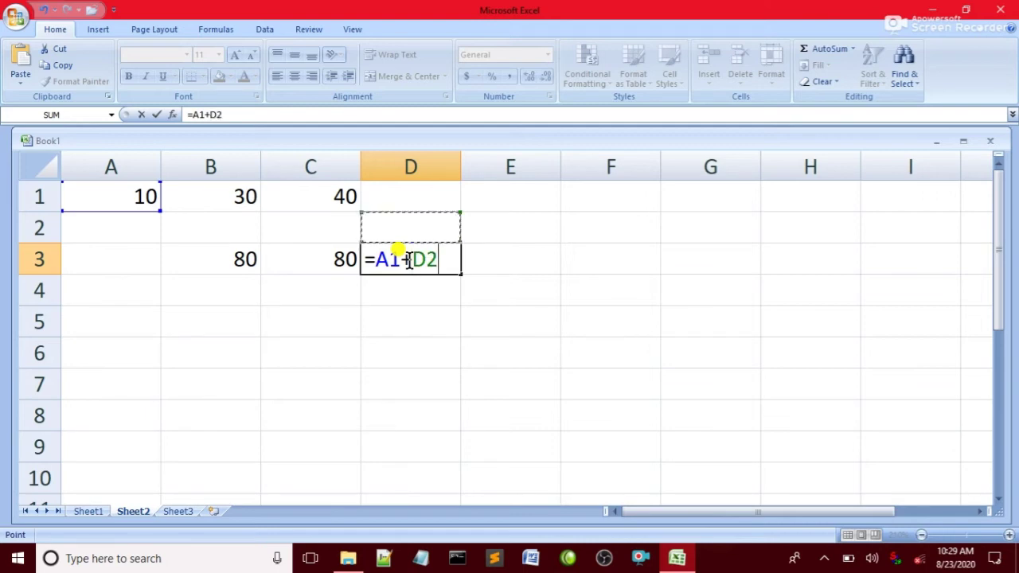
key("Up")
key("Left")
key("Left")
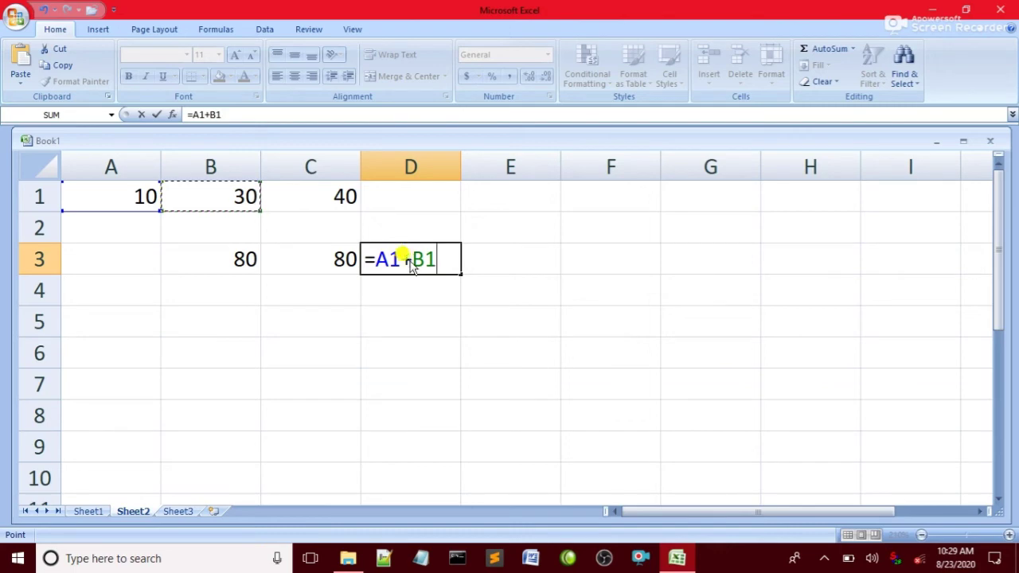
type("+")
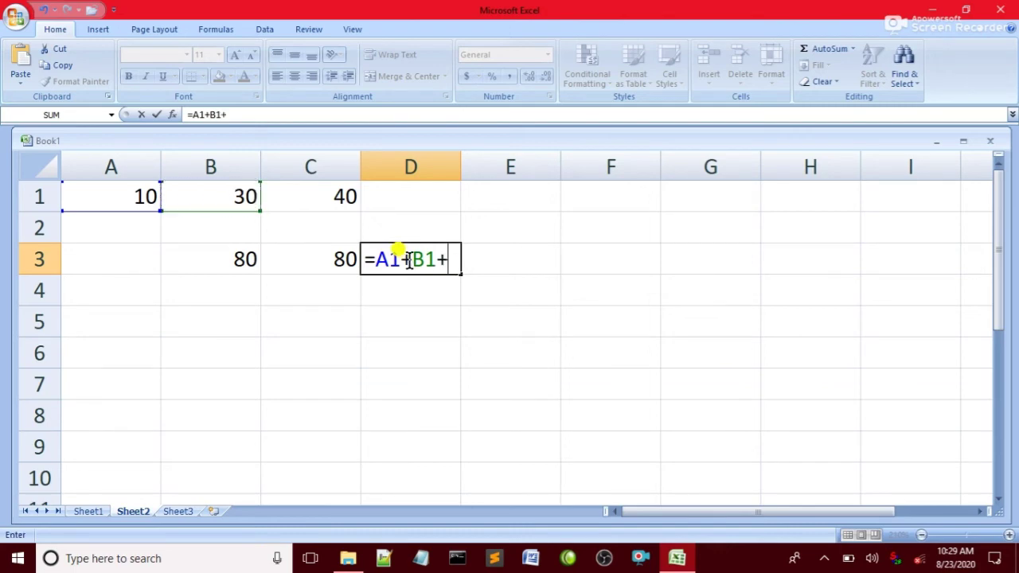
key("Up")
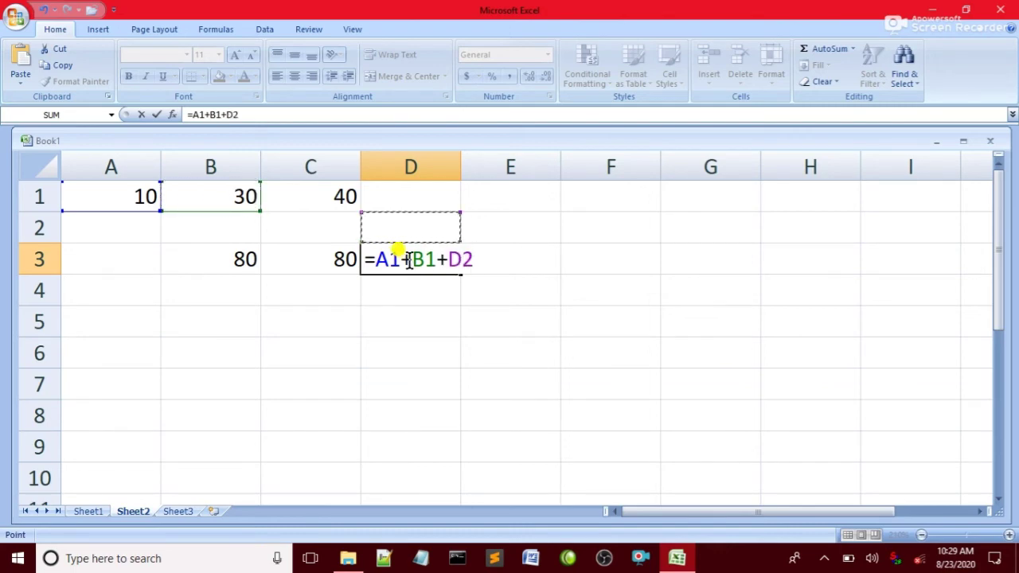
key("Up")
key("Left")
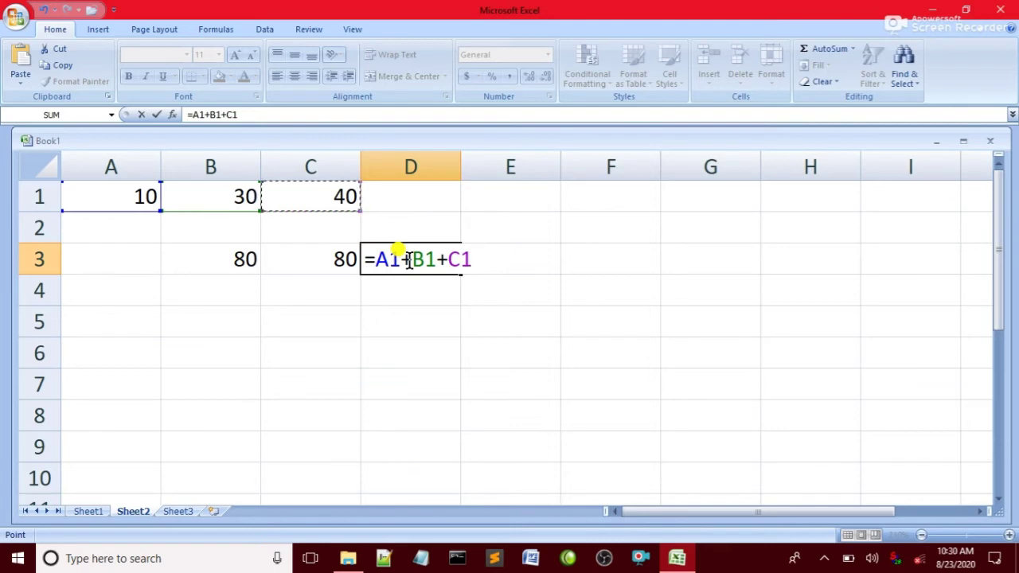
key("Return")
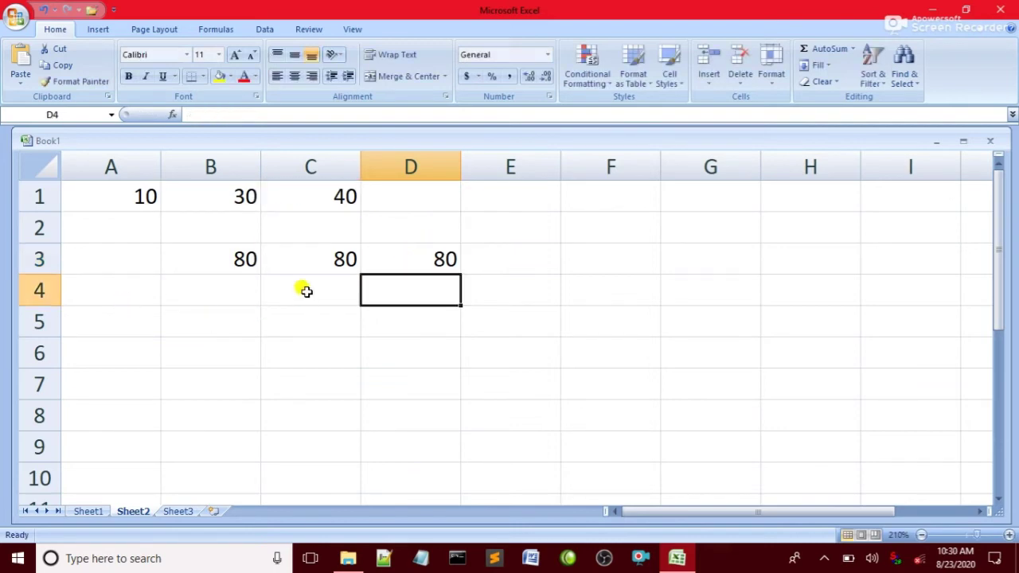
Enter the subtraction formula =b1-a1 in cell B4, writing the cell references directly
left_click(503, 259)
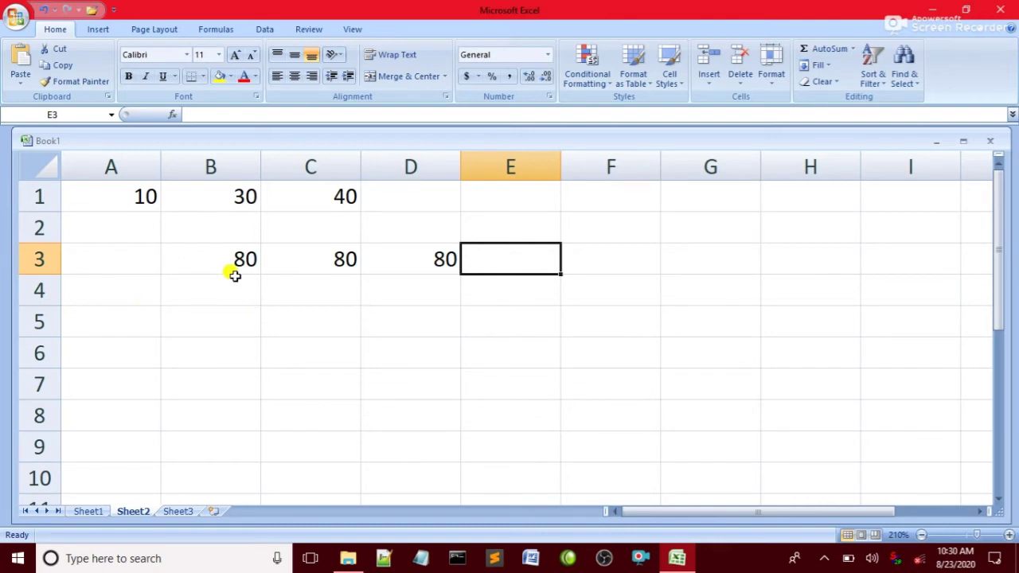
left_click(226, 300)
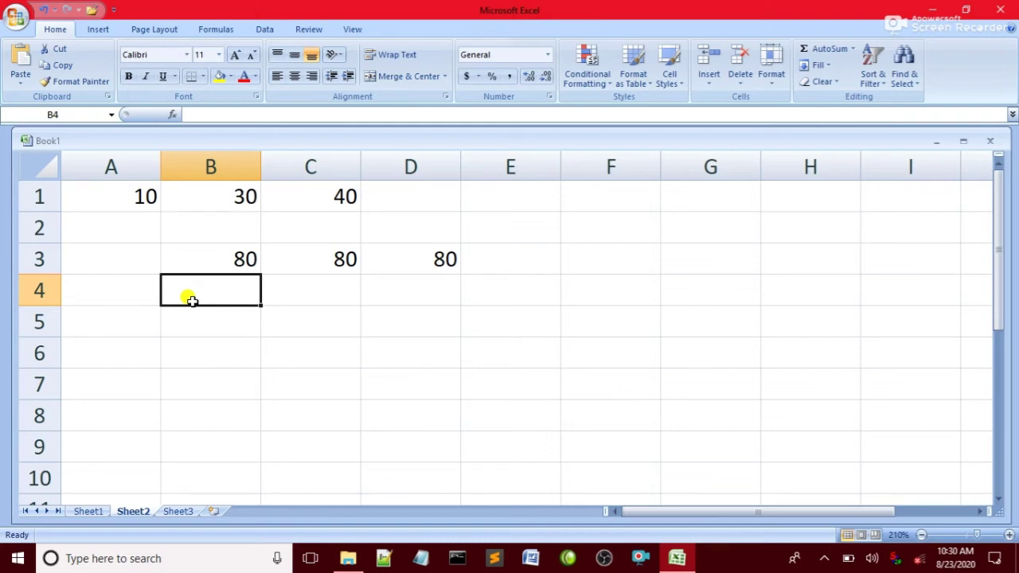
type("=")
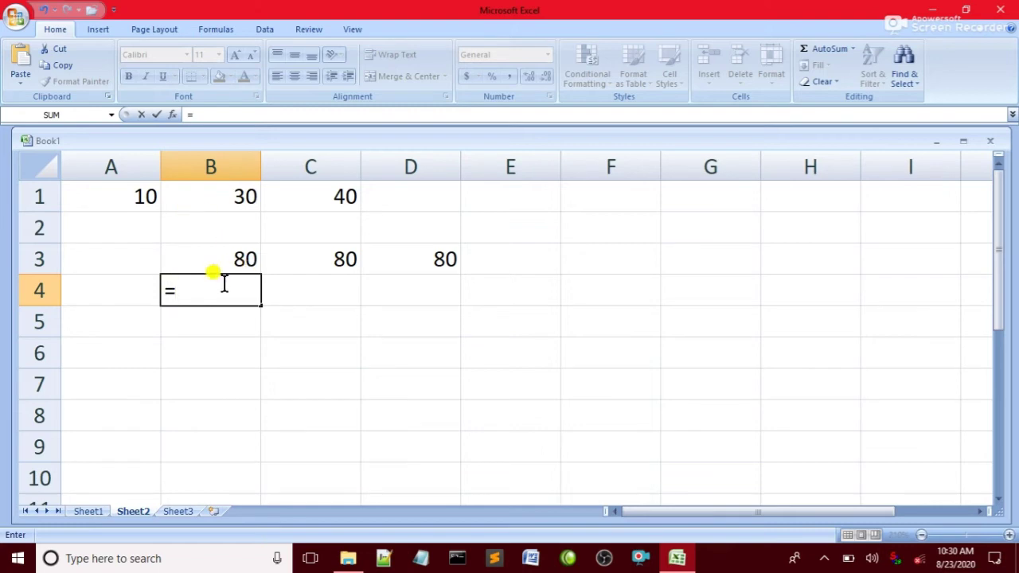
type("b1")
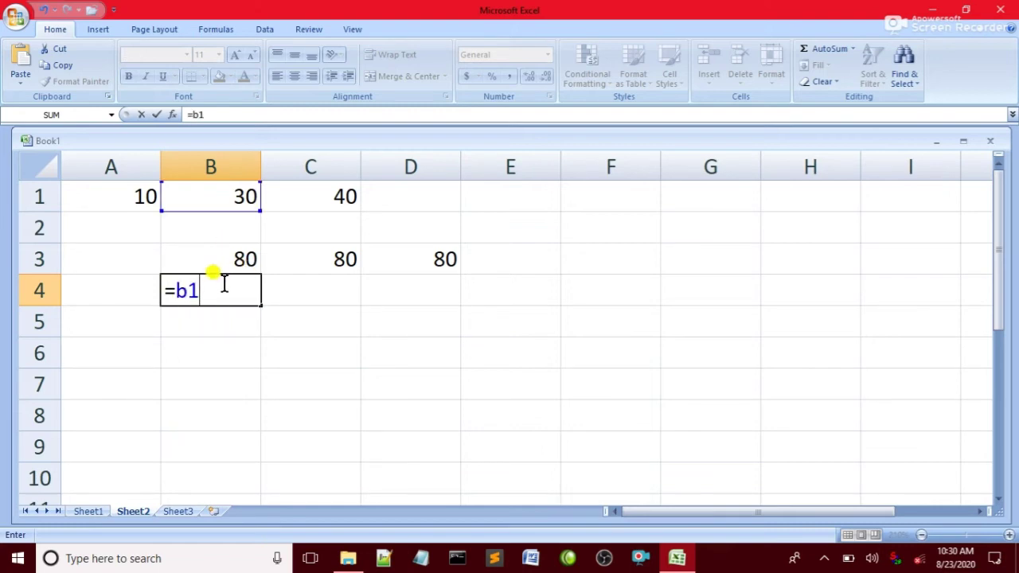
type("_")
key("BackSpace")
type("-a1")
key("Return")
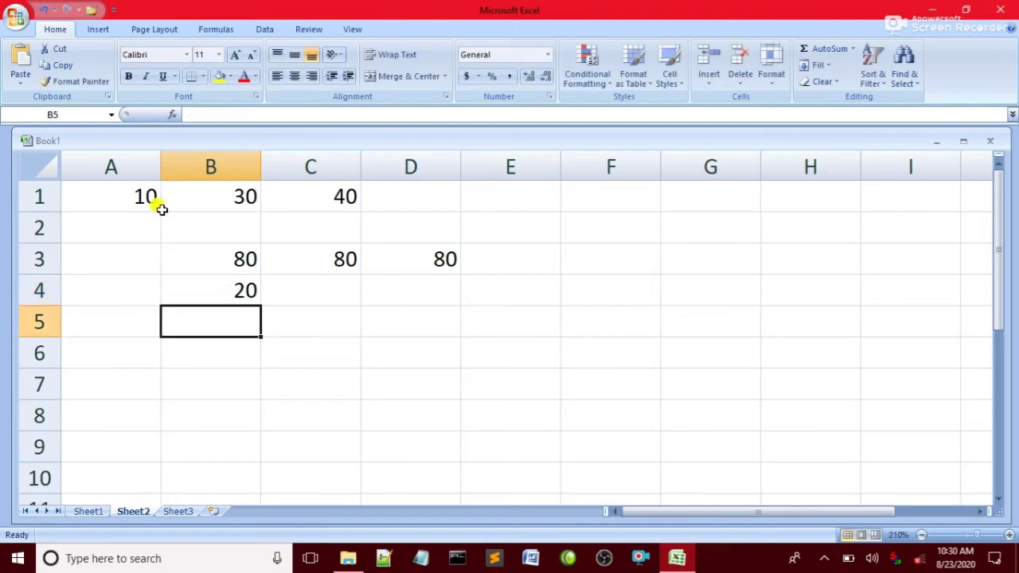
Enter the formula =B1-A1 in cell C4, picking both referenced cells in the sheet
left_click(302, 288)
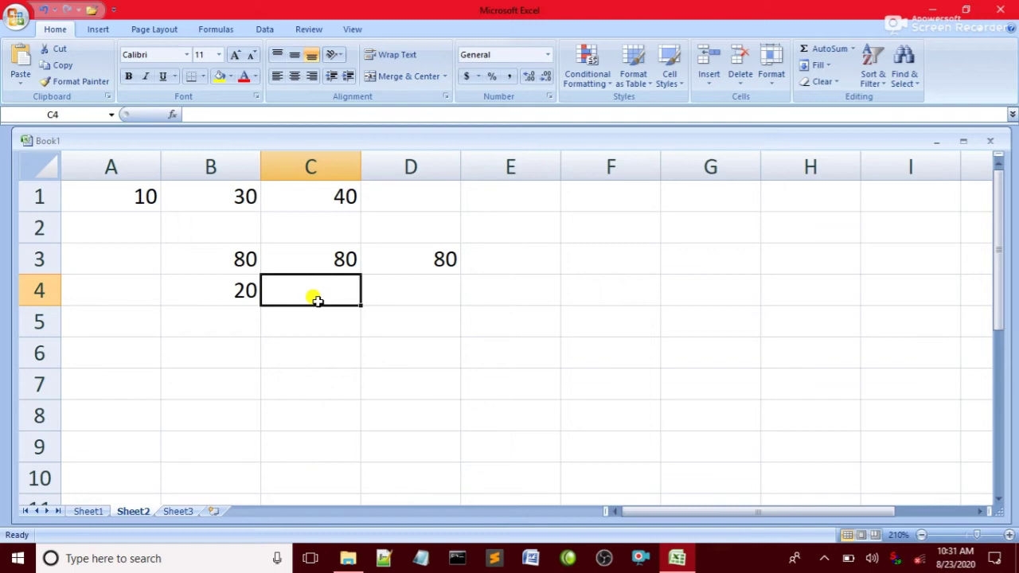
type("=")
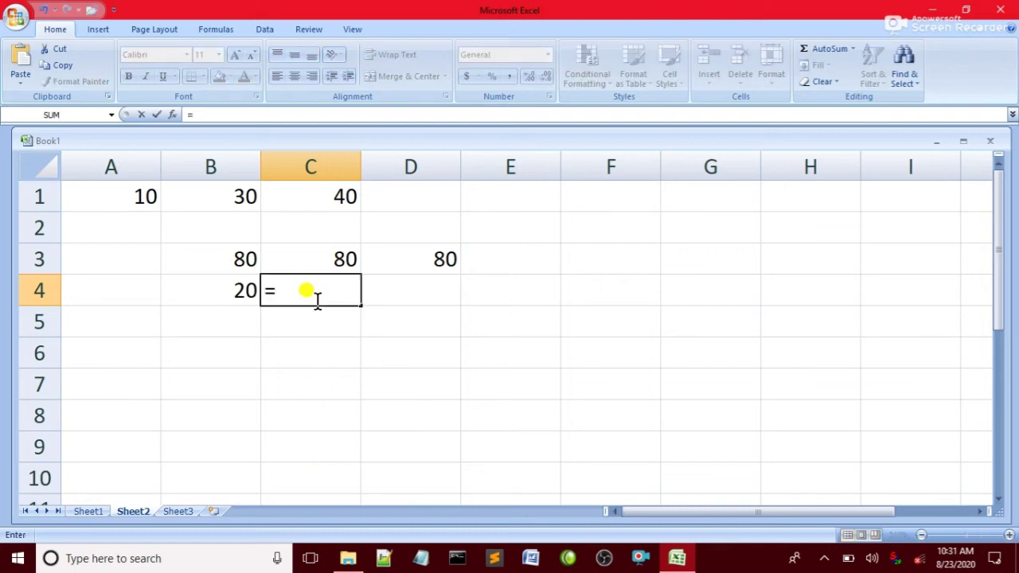
left_click(226, 195)
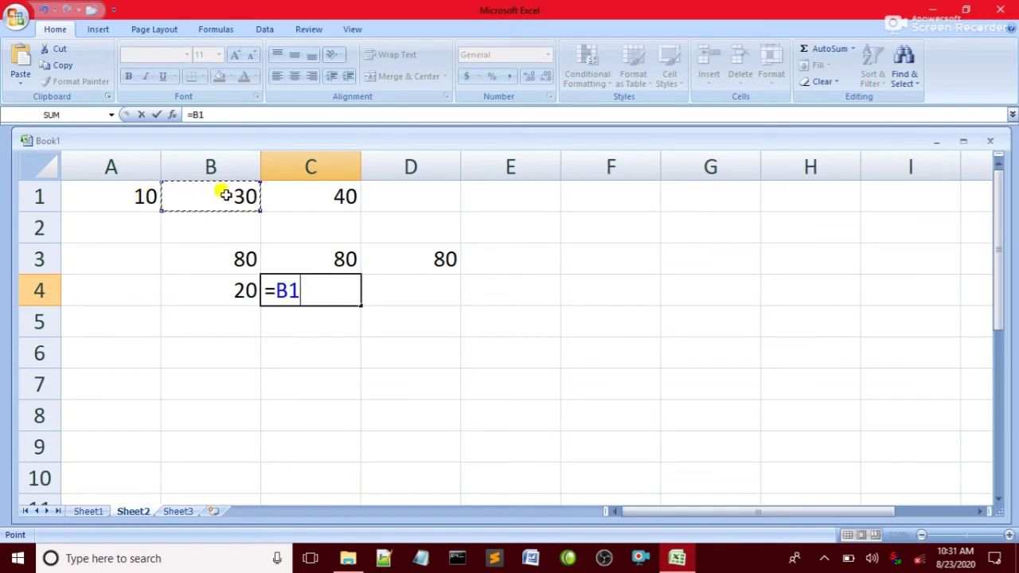
type("-")
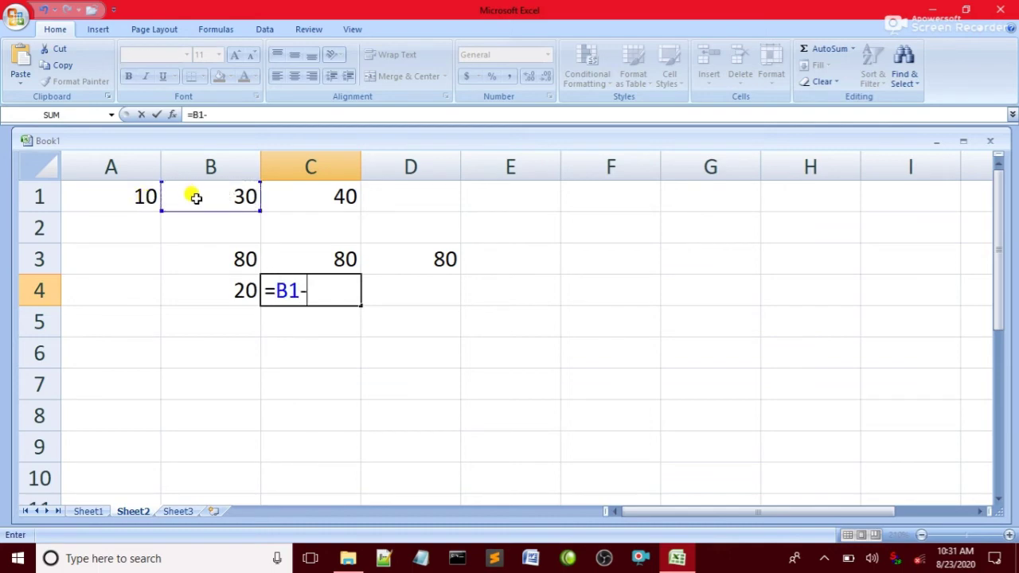
left_click(118, 199)
key("Return")
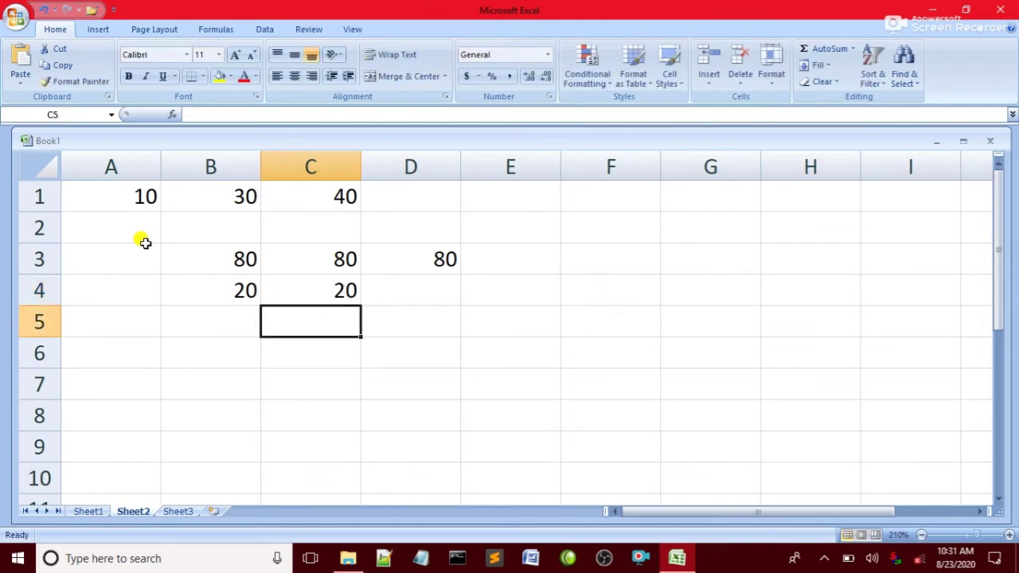
left_click_drag(220, 296, 296, 289)
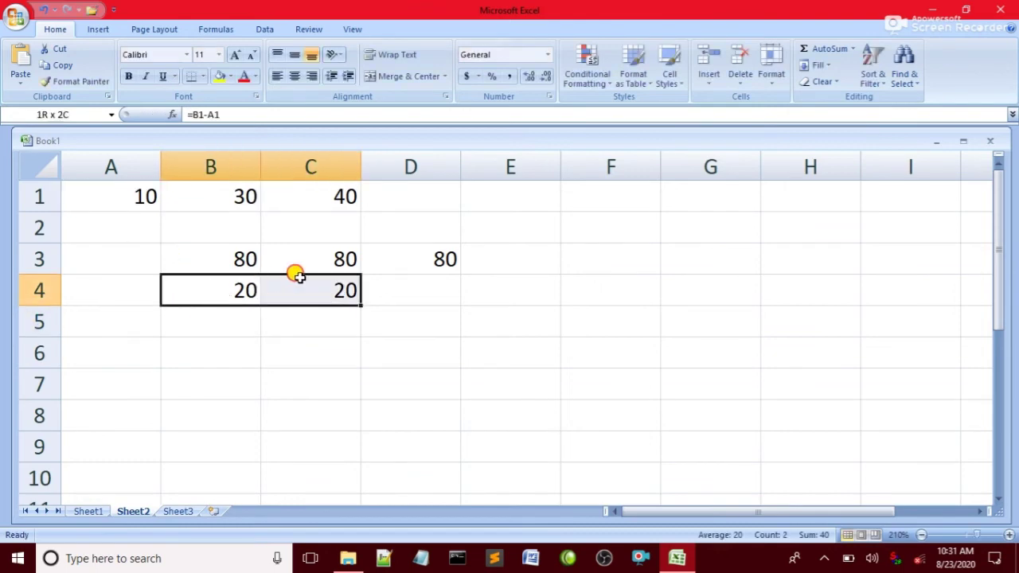
left_click(292, 323)
Build the formula =B1-A1 in cell D4 by moving the reference cell by cell to B1 and A1, and enter it
left_click(393, 292)
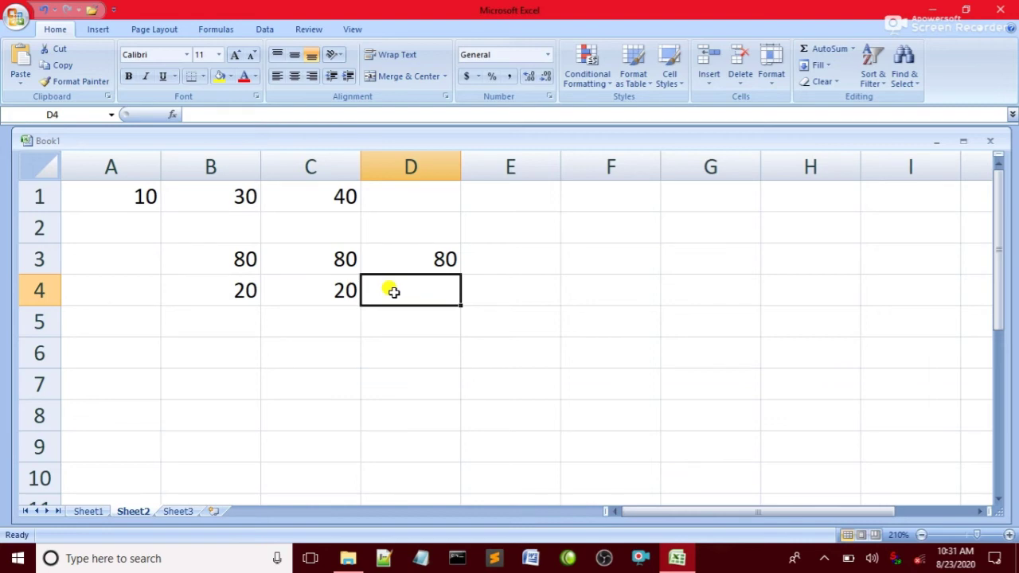
type("=")
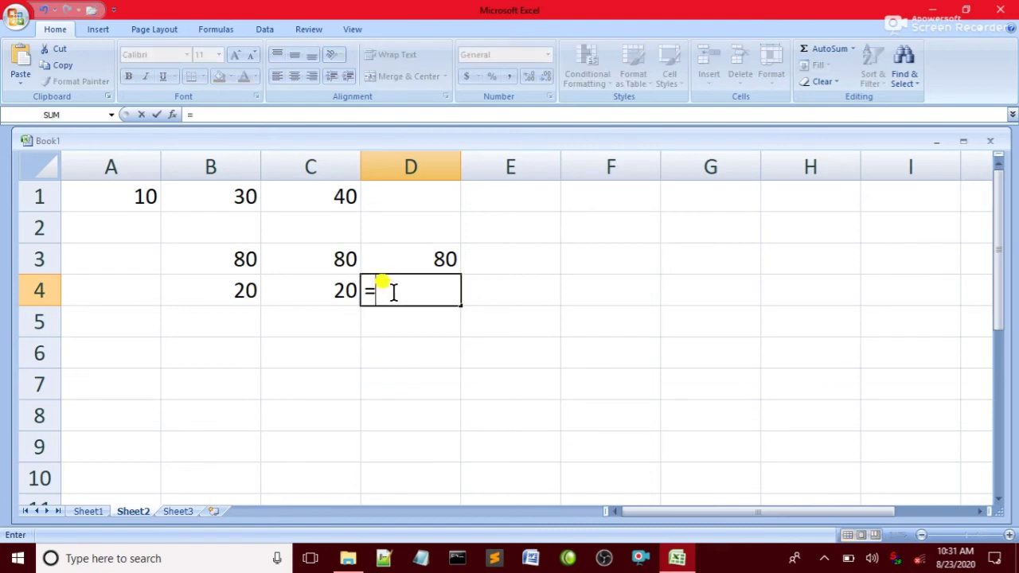
key("Up")
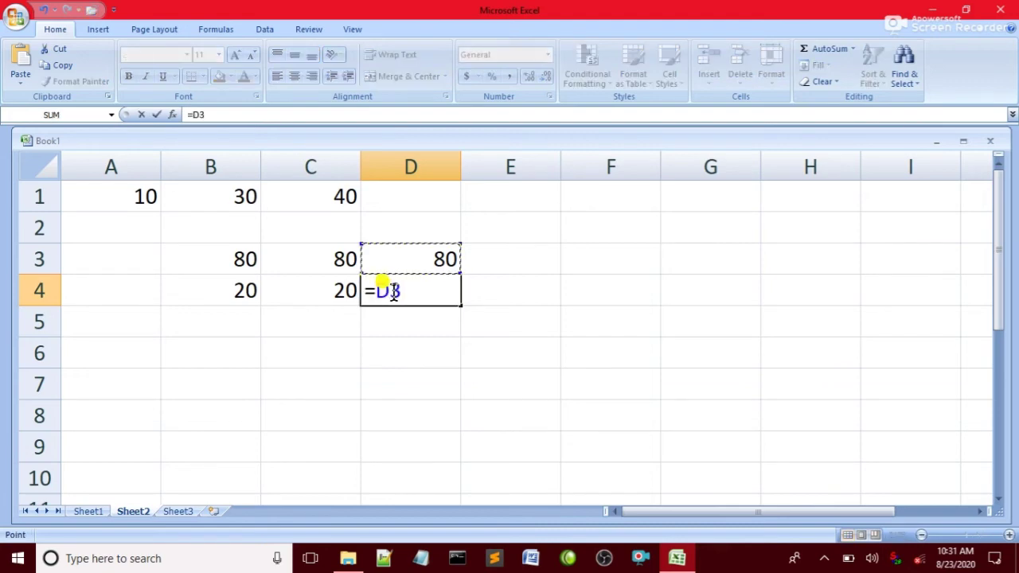
key("Up")
key("Up")
key("Left")
key("Left")
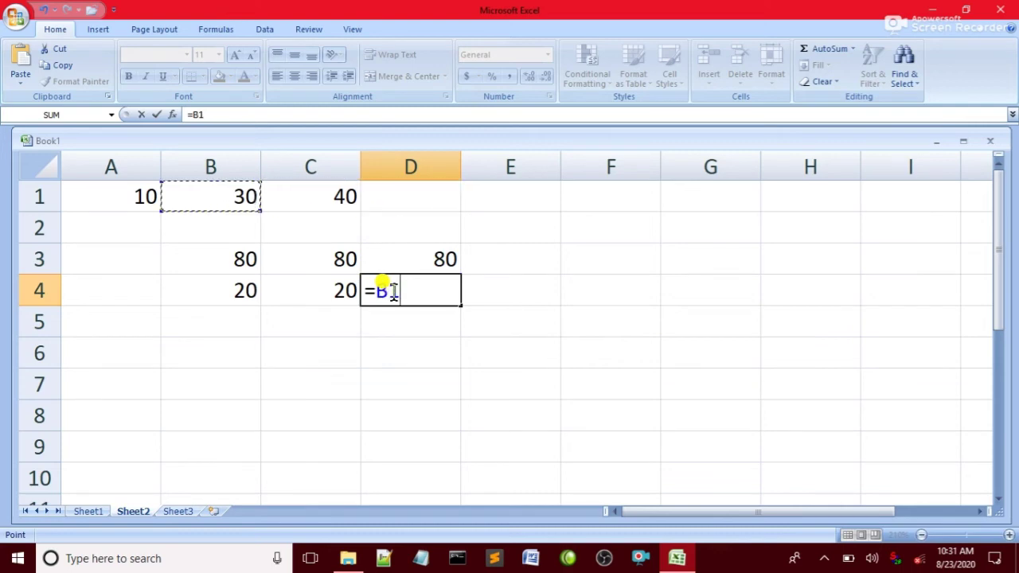
type("-")
key("Left")
key("Left")
key("Left")
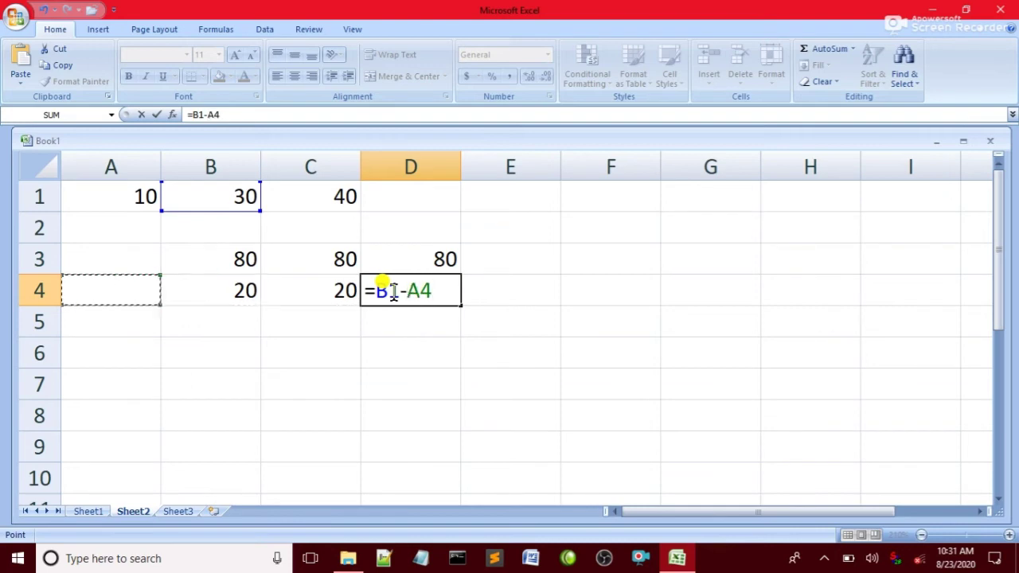
key("Up")
key("Up")
key("Up")
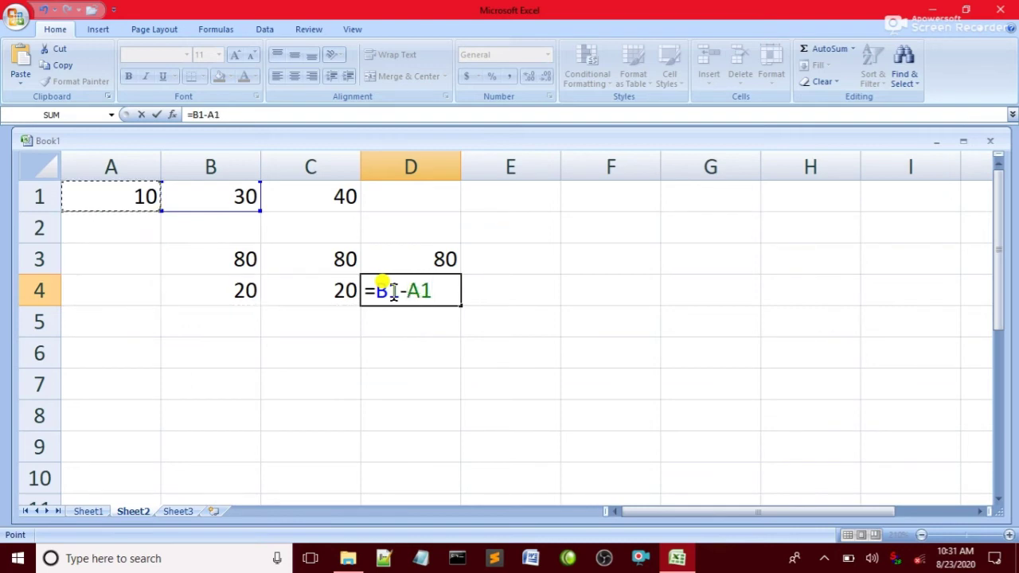
key("Return")
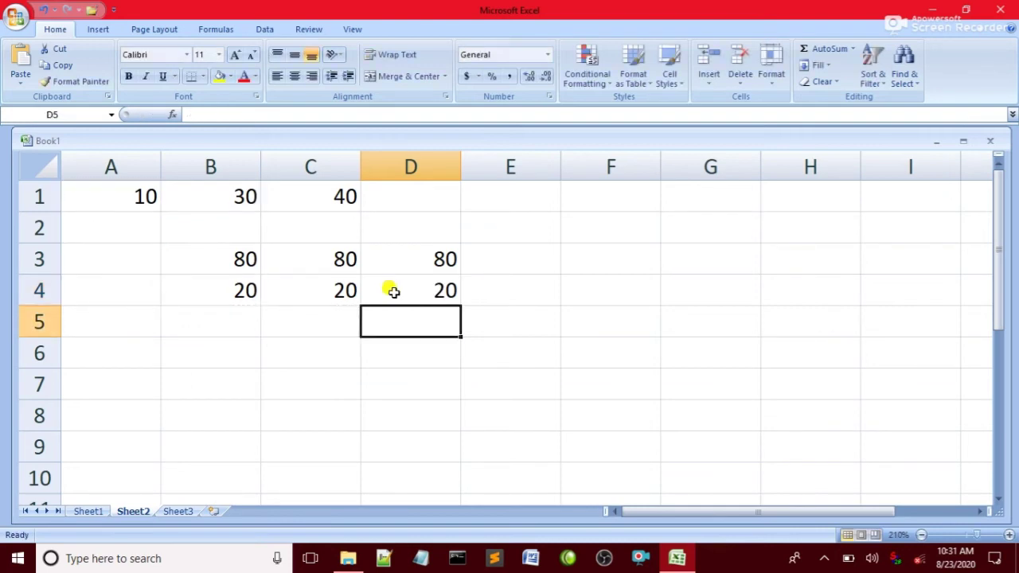
Examine the addition formulas in B3 to D3 and the subtraction formulas in B4 to D4
left_click(151, 260)
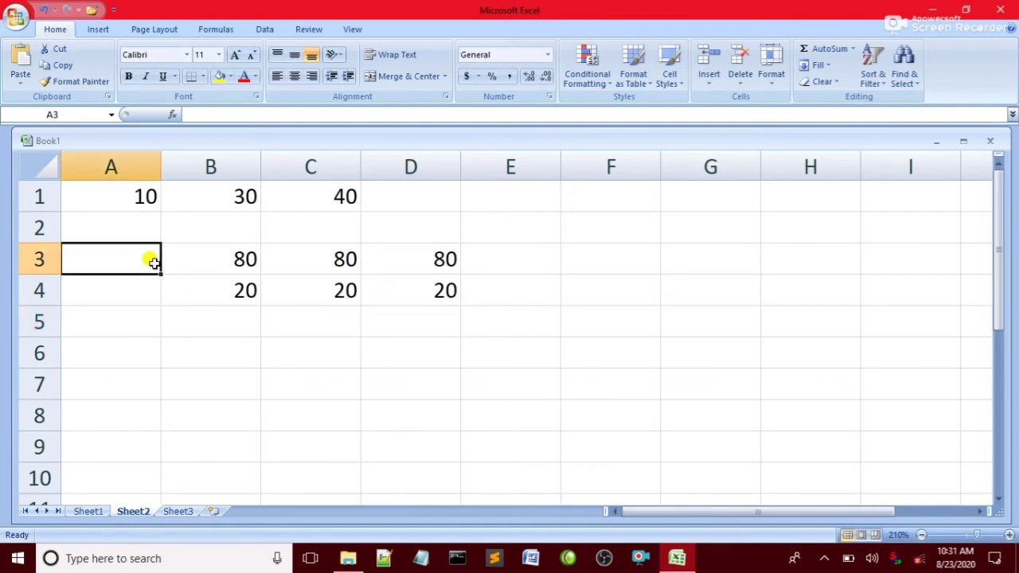
left_click_drag(153, 263, 430, 291)
left_click(193, 264)
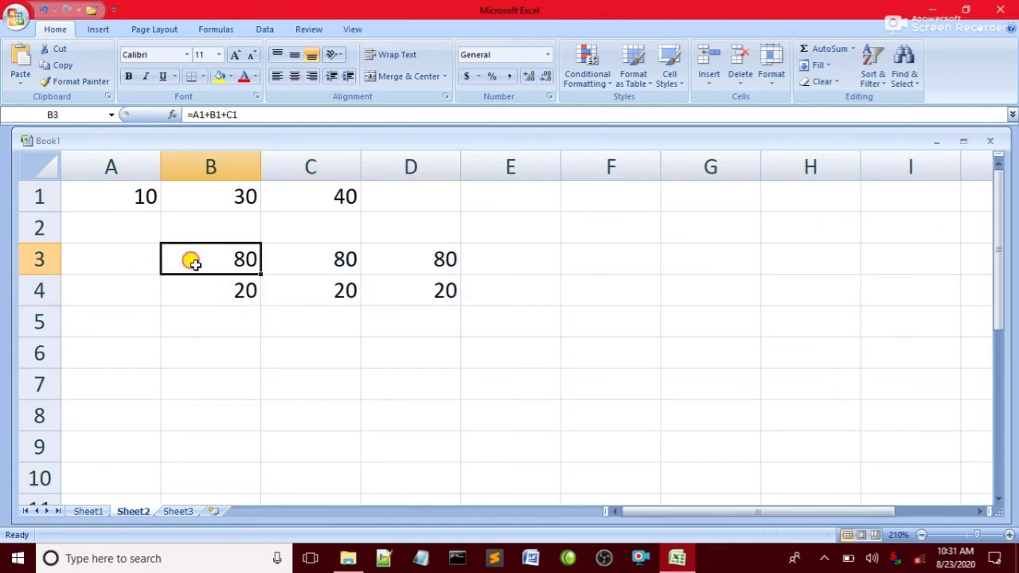
double_click(195, 264)
left_click_drag(196, 264, 391, 262)
left_click(298, 283)
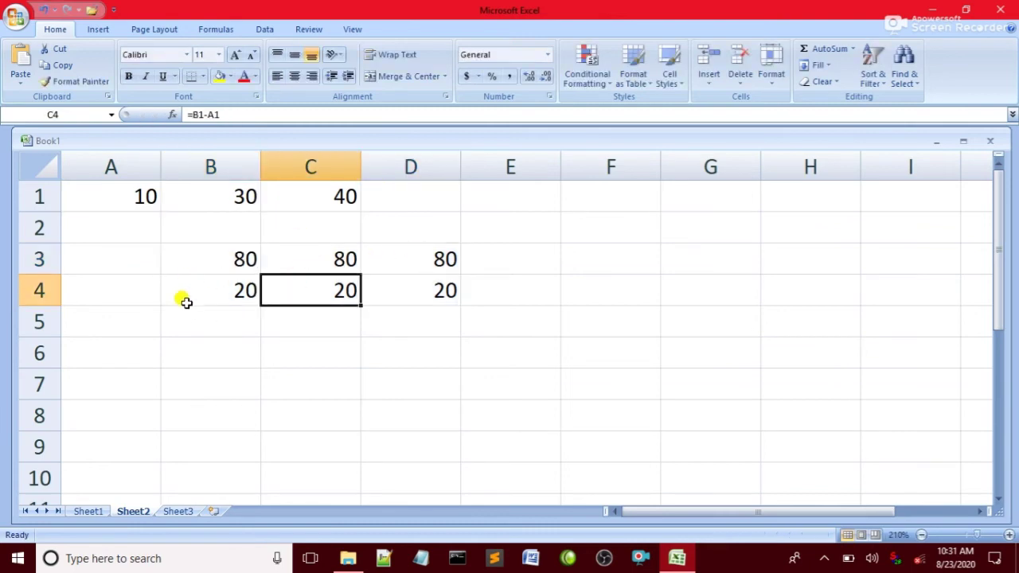
left_click_drag(185, 303, 443, 283)
left_click(263, 325)
left_click(219, 319)
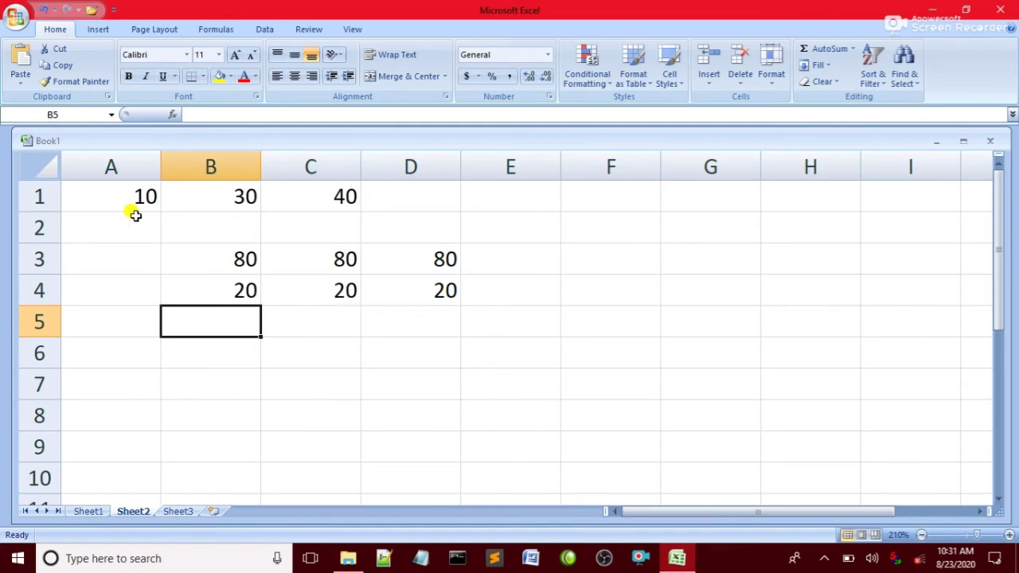
Clear the number in cell C1 and check the addition results in B3 to D3
left_click(341, 196)
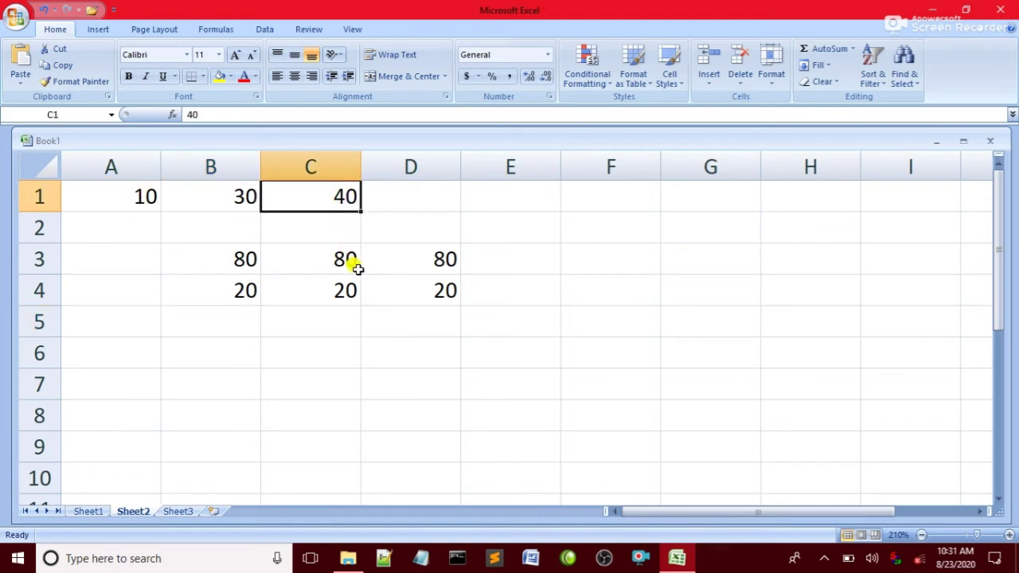
key("Delete")
left_click(406, 222)
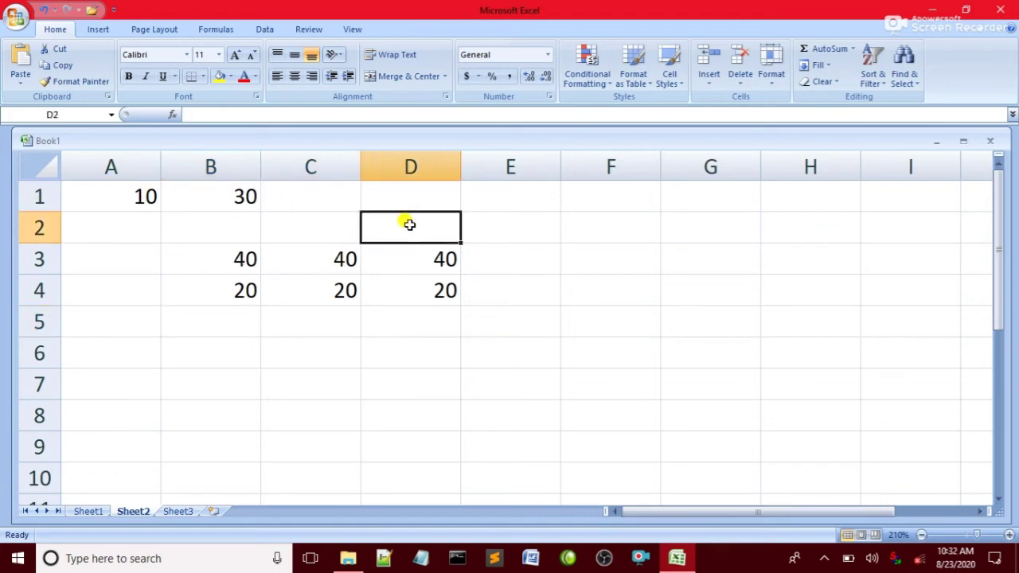
left_click(318, 206)
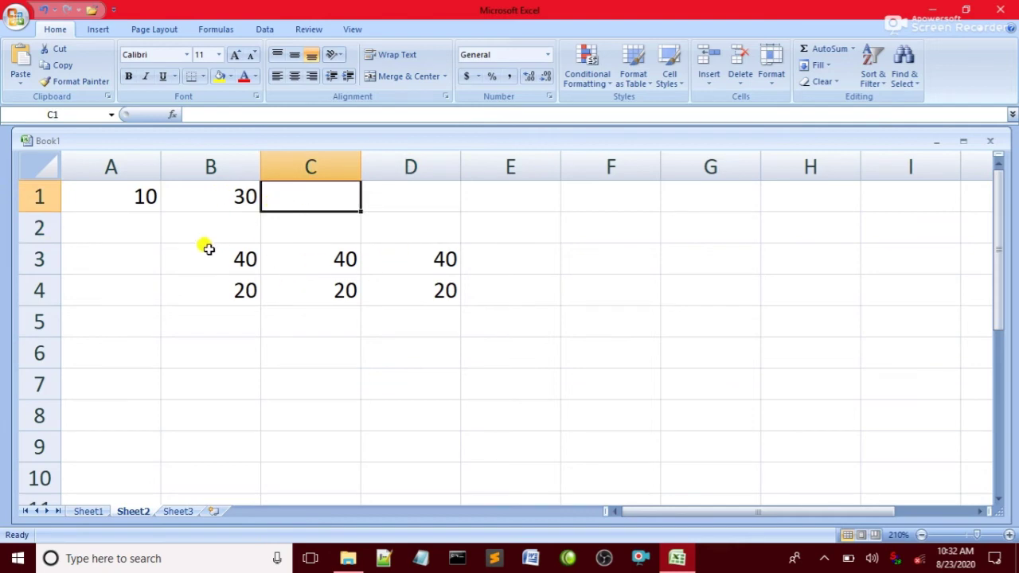
left_click_drag(207, 246, 408, 253)
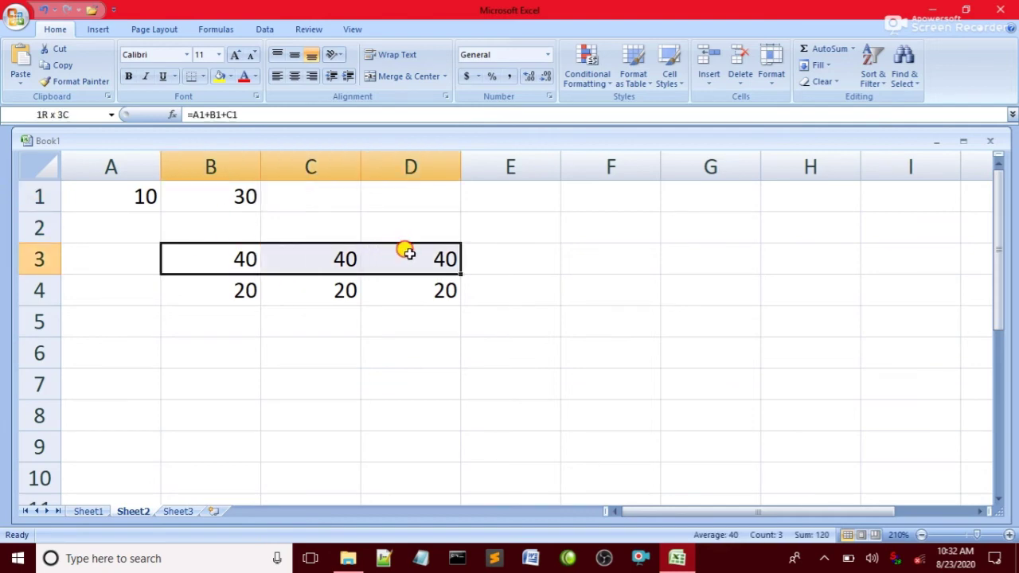
Set the number in cell B1 to 40
left_click(237, 195)
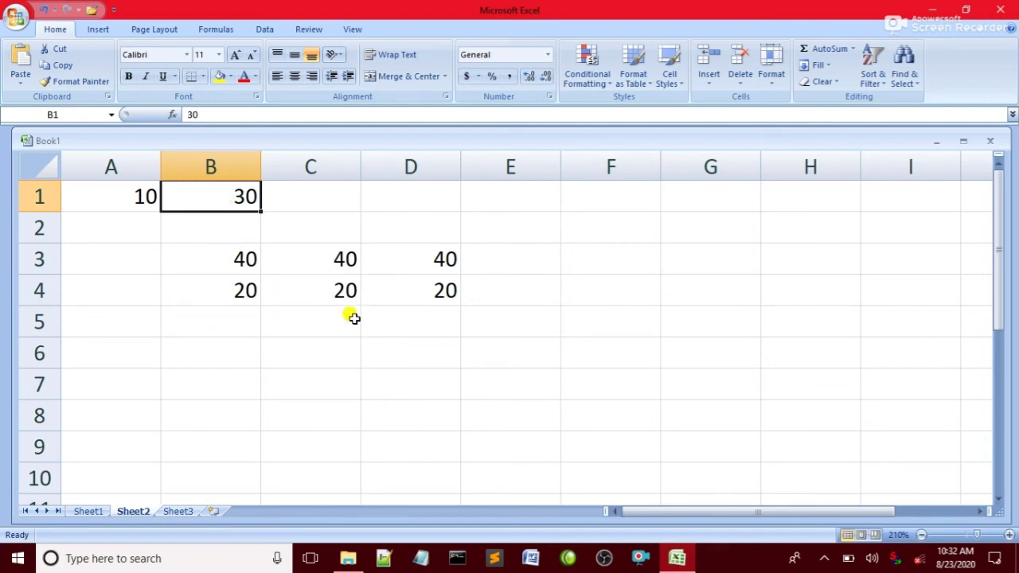
type("40")
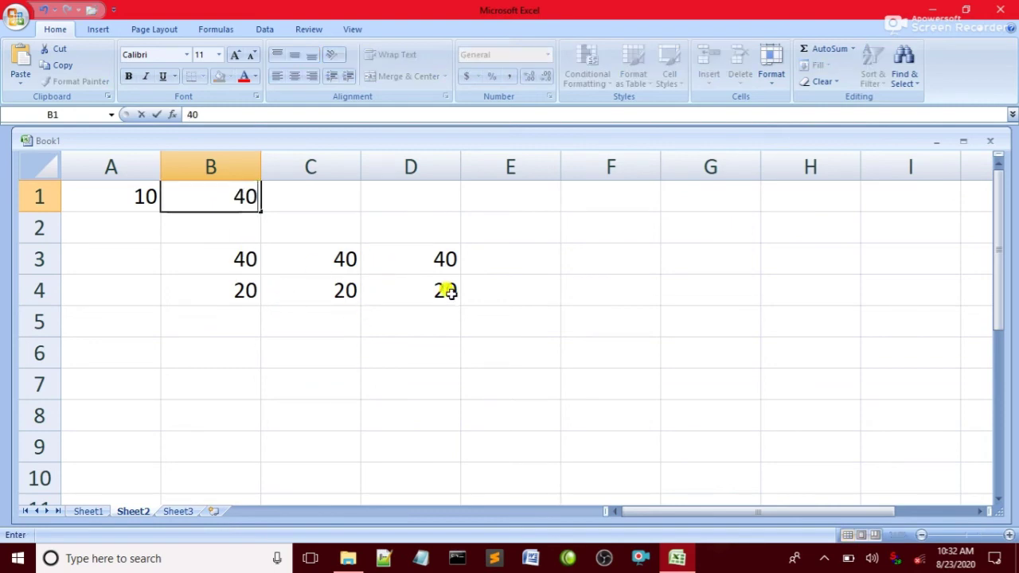
left_click(509, 268)
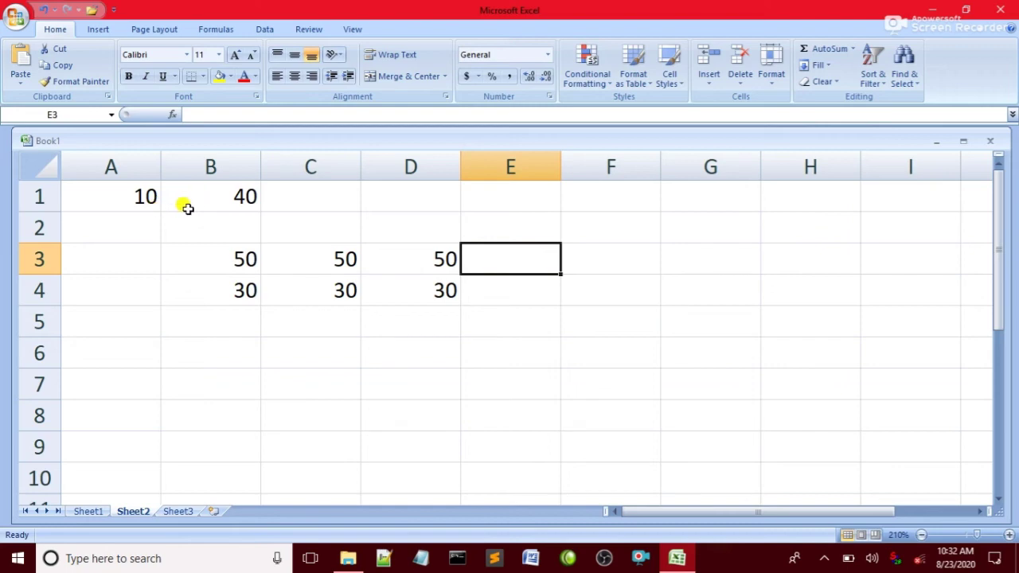
Enter the multiplication formula =a1*b1 in cell B5, and select cell C5
left_click(230, 327)
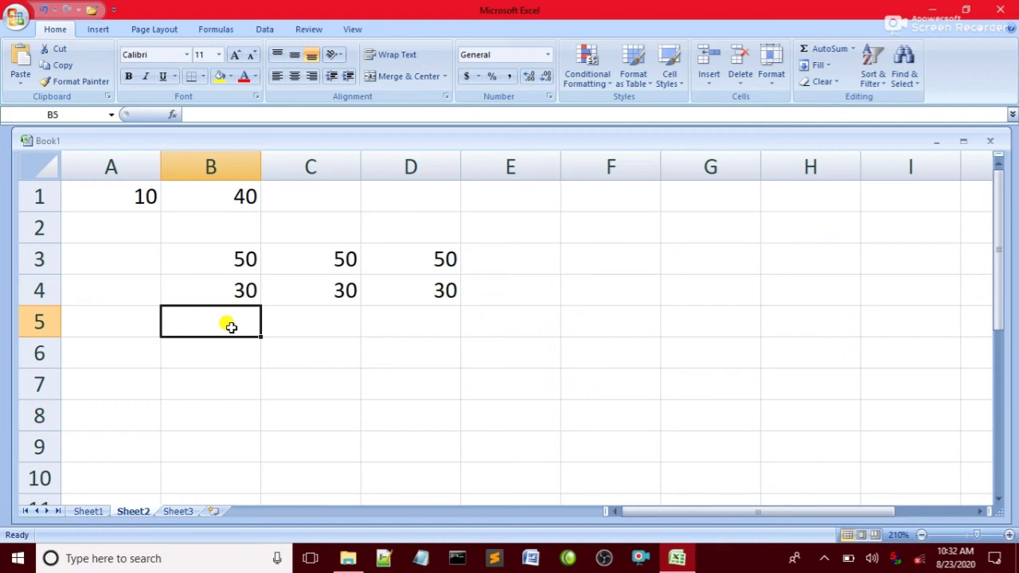
type("=")
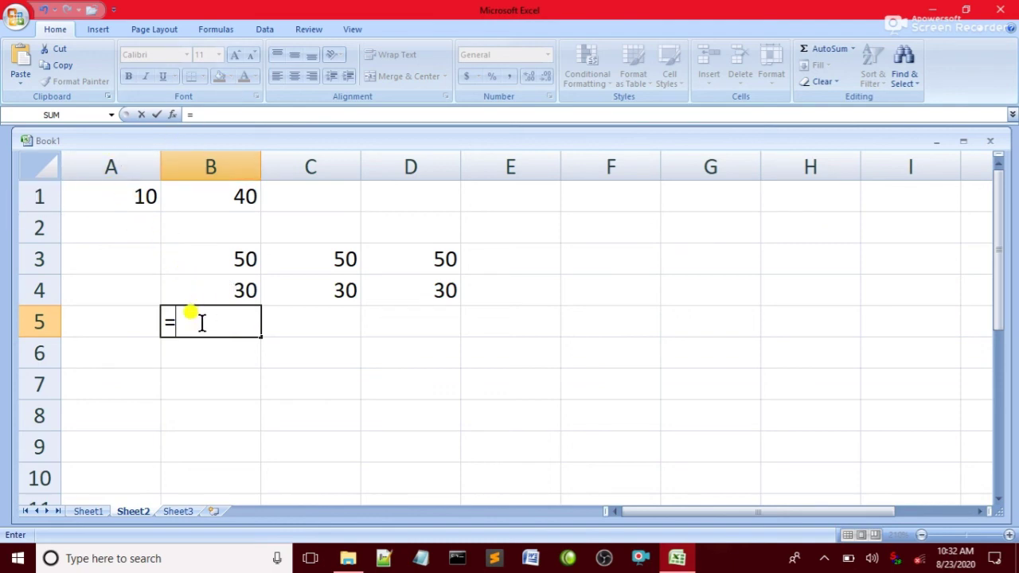
type("a1")
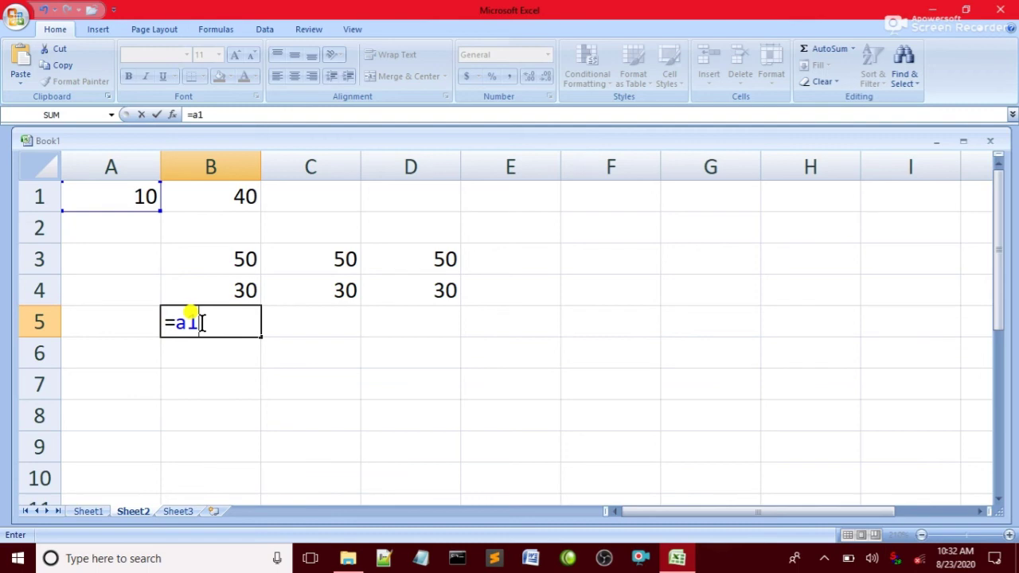
type("*")
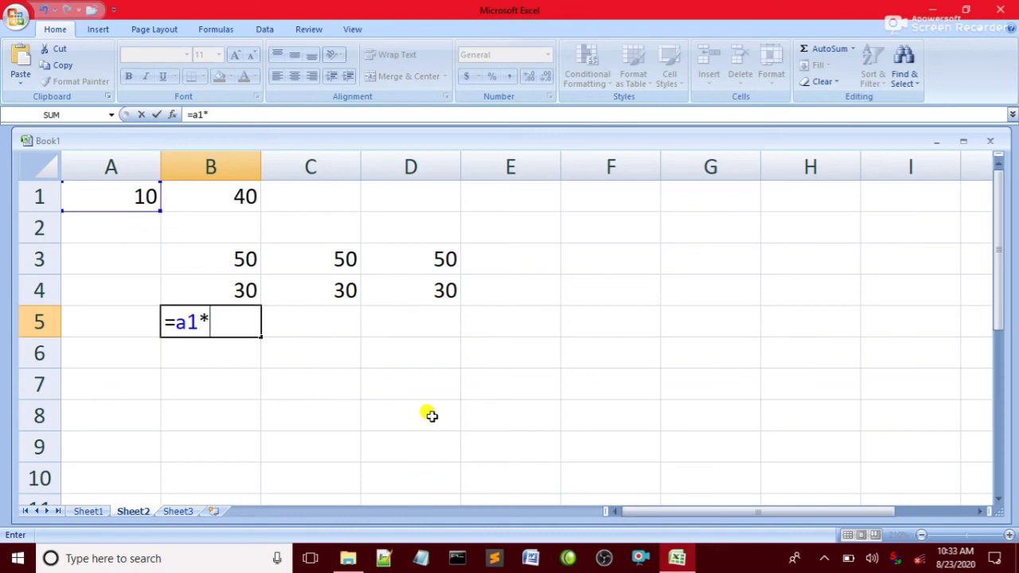
type("b1")
key("Return")
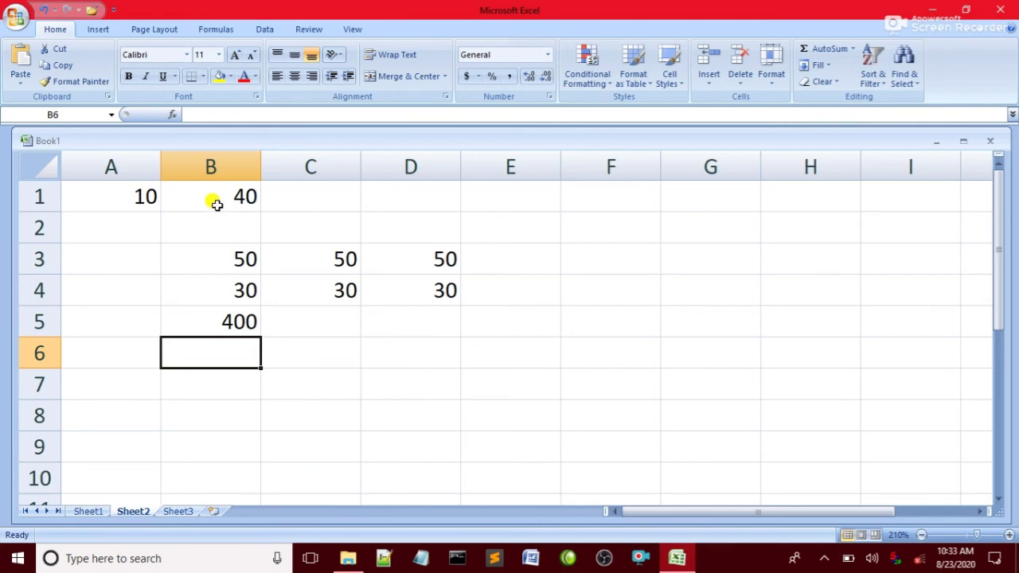
left_click(327, 324)
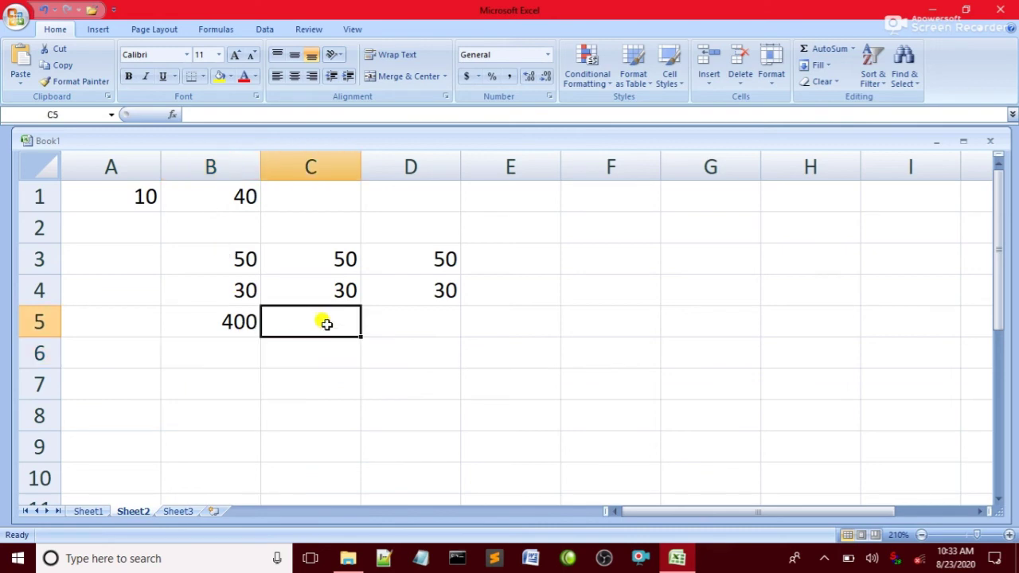
Enter the multiplication formula =A1*B1 in cell C5, picking cells A1 and B1 on the sheet as references
type("=")
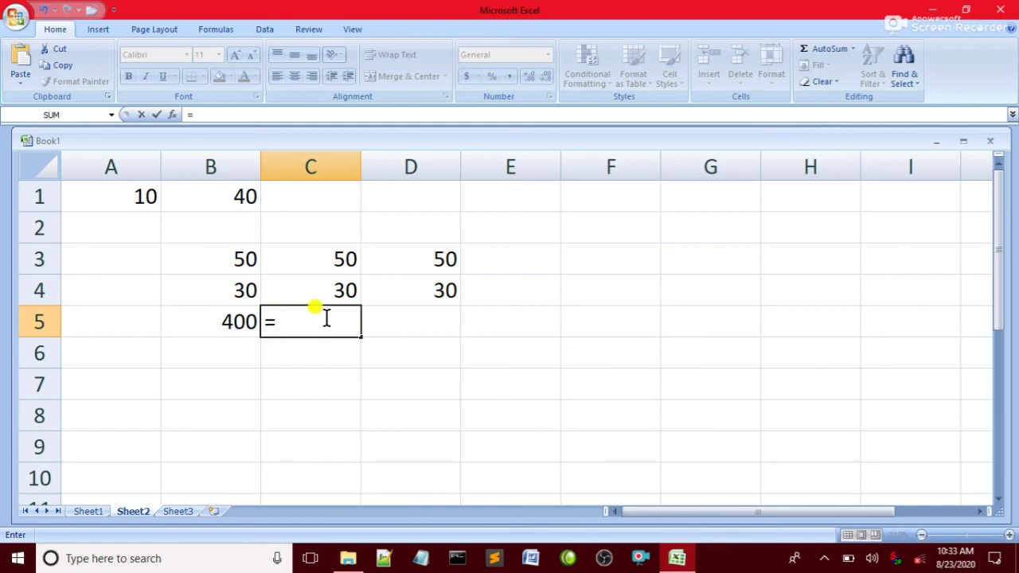
left_click(139, 207)
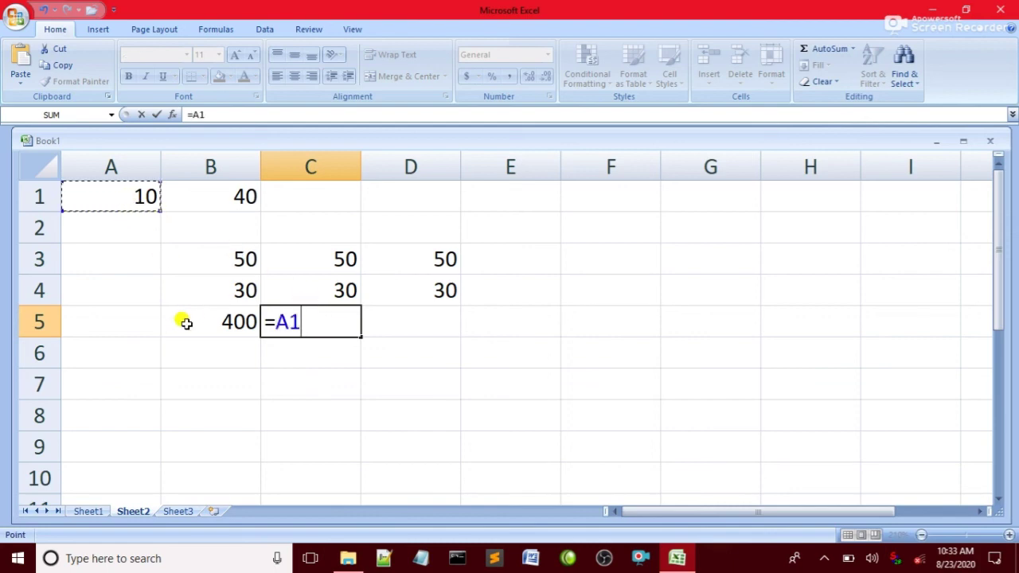
type("*")
left_click(187, 203)
key("Return")
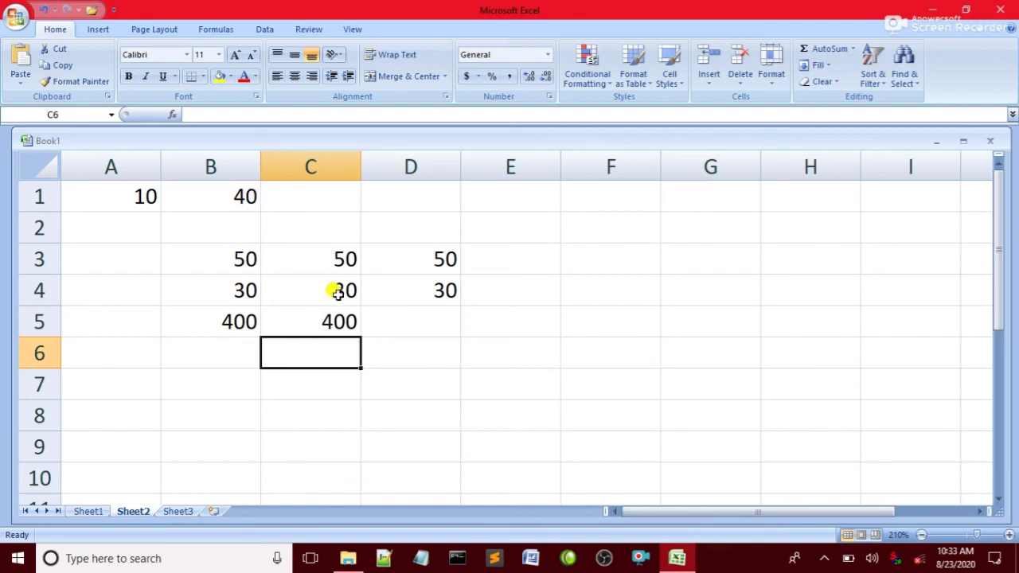
Enter the multiplication formula =A1*B1 in cell D5, moving from cell to cell to pick the A1 and B1 references
left_click(377, 327)
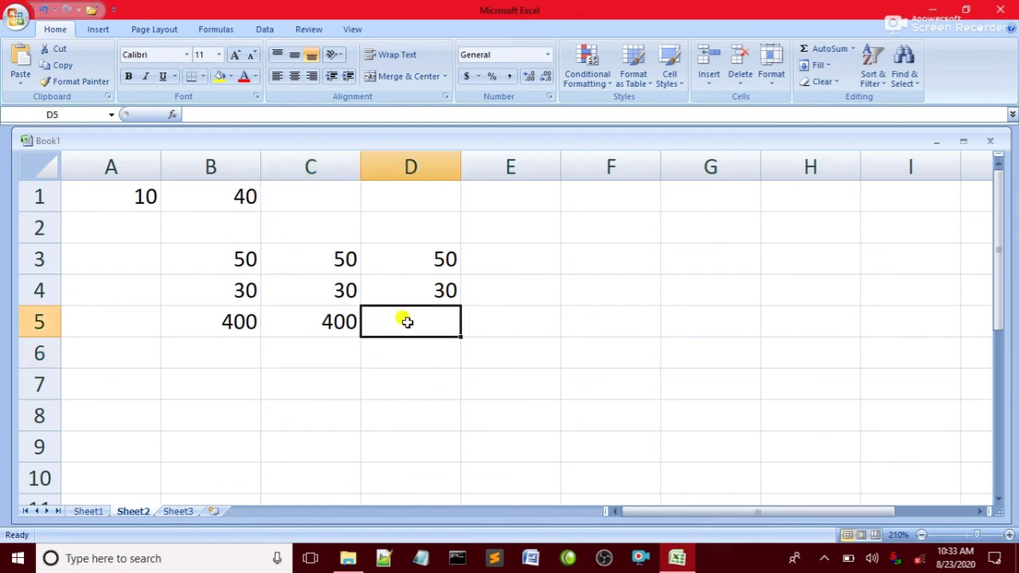
type("=")
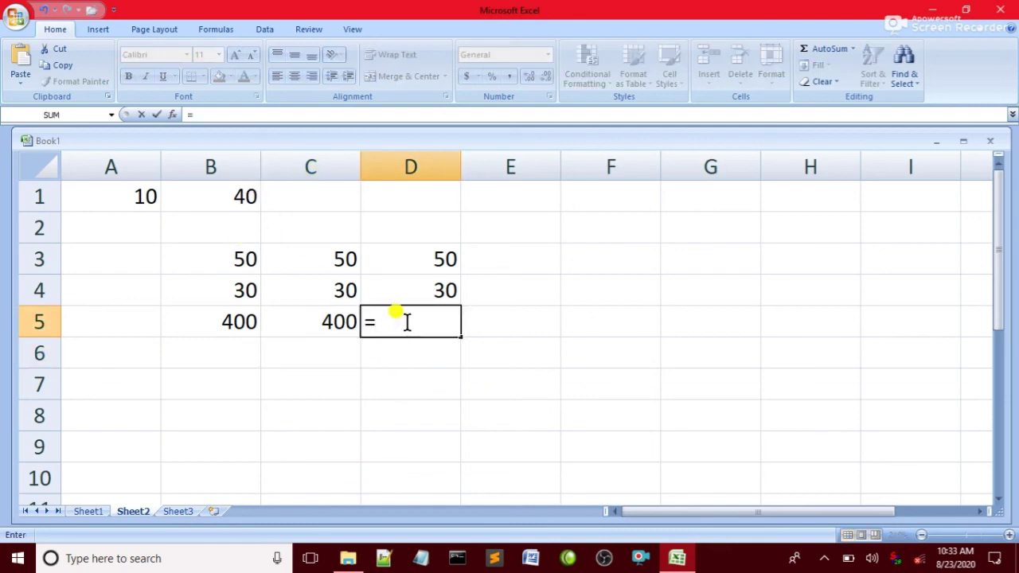
key("Up")
key("Up")
key("Left")
key("Left")
key("Left")
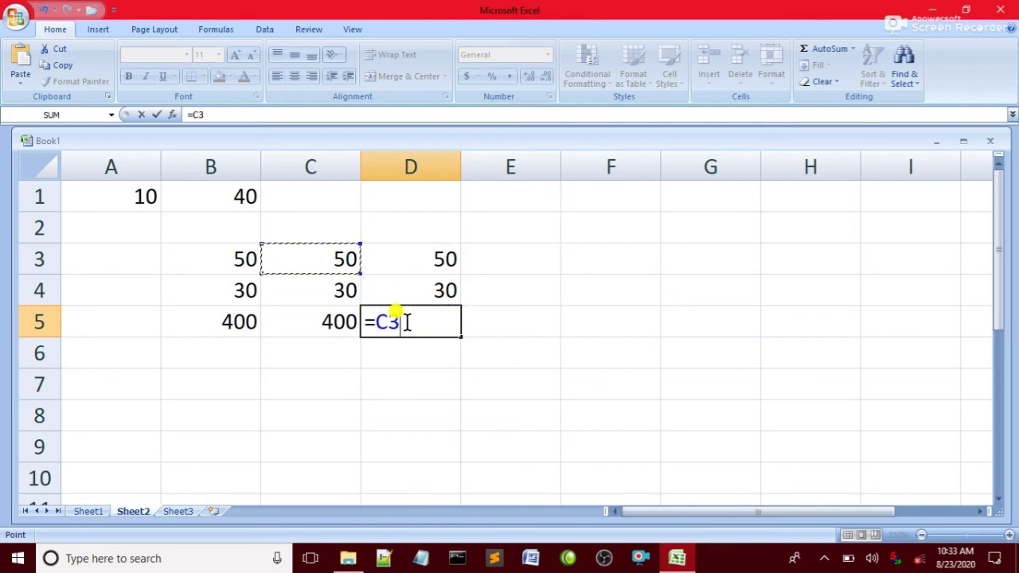
key("Up")
key("Up")
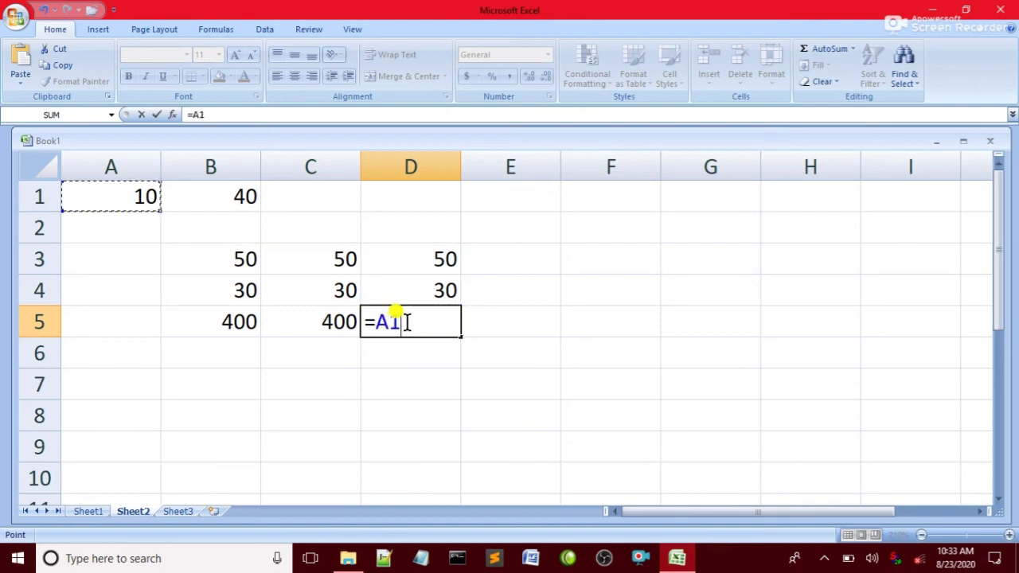
type("*")
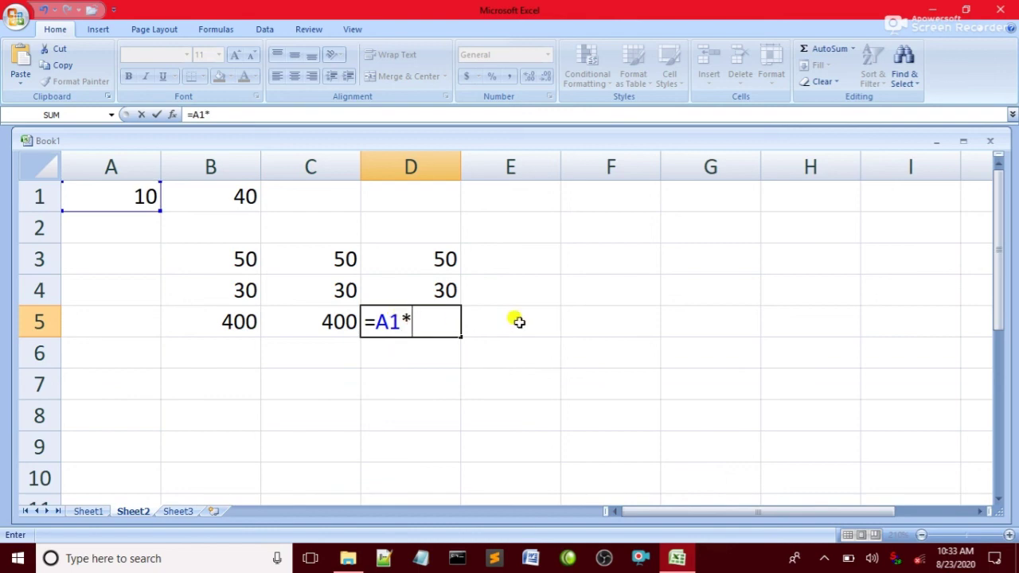
key("Left")
key("Left")
key("Up")
key("Up")
key("Up")
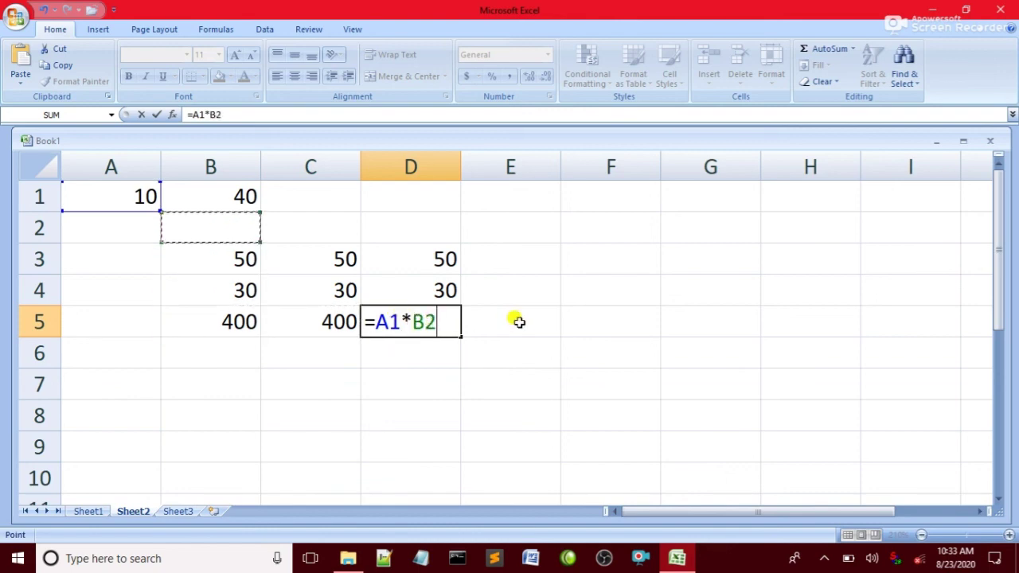
key("Up")
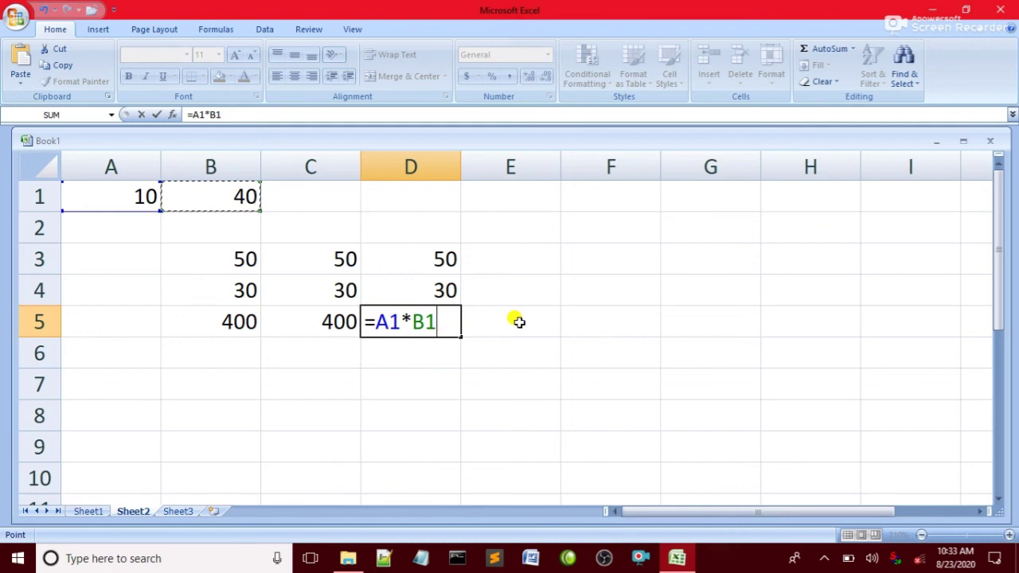
key("Return")
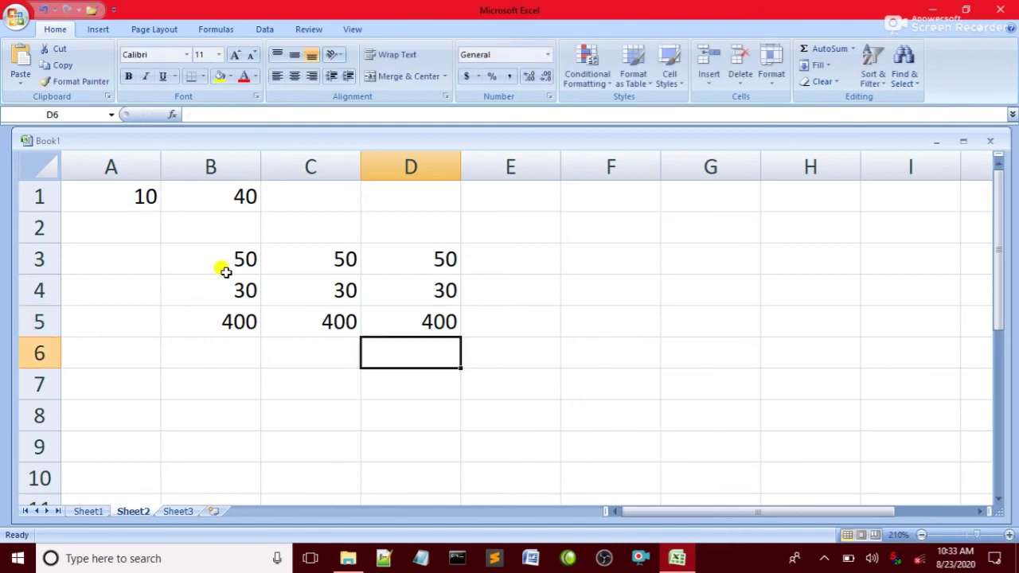
Enter the division formula =a1/b1 in cell B6
left_click(225, 357)
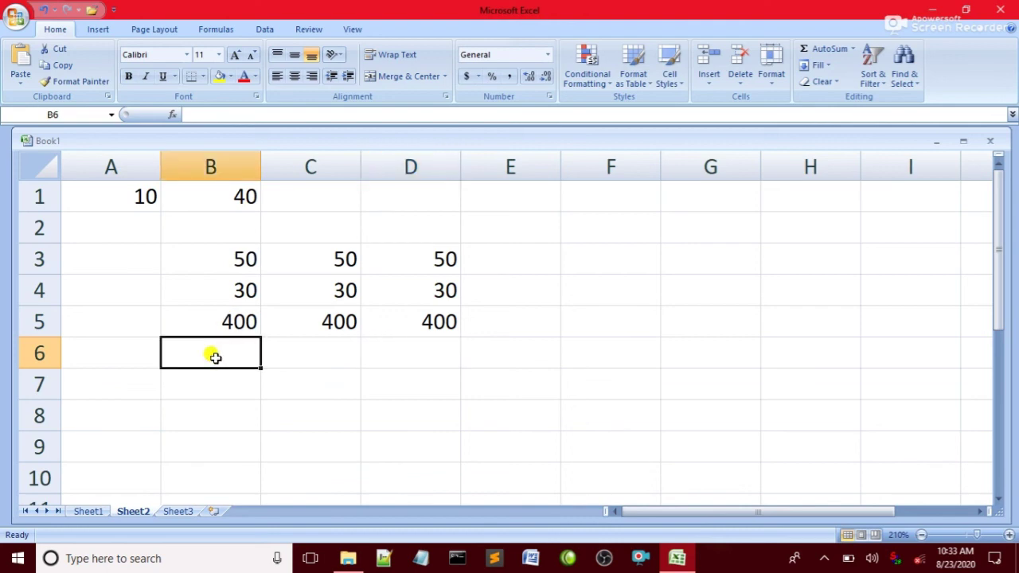
type("=")
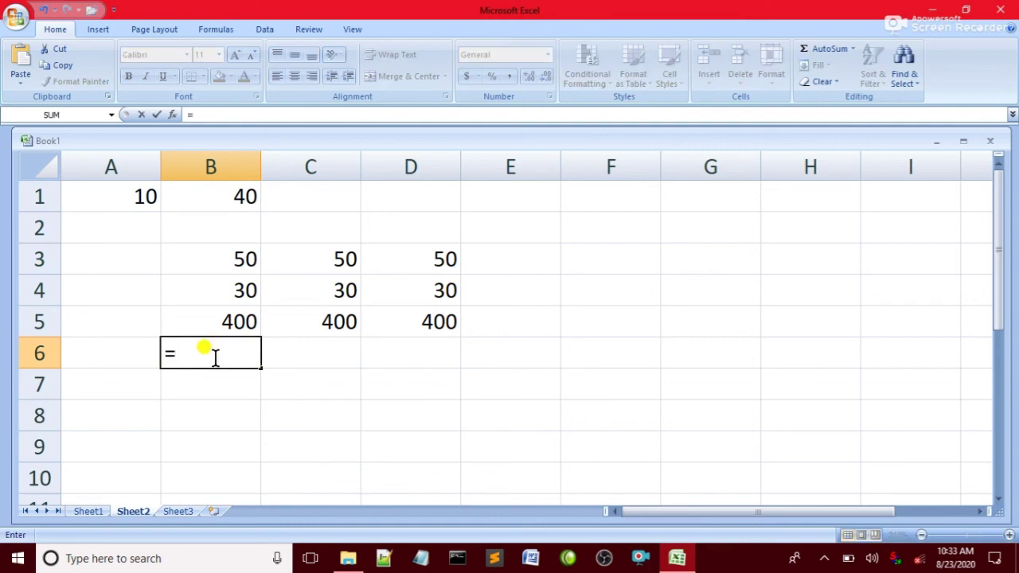
type("a")
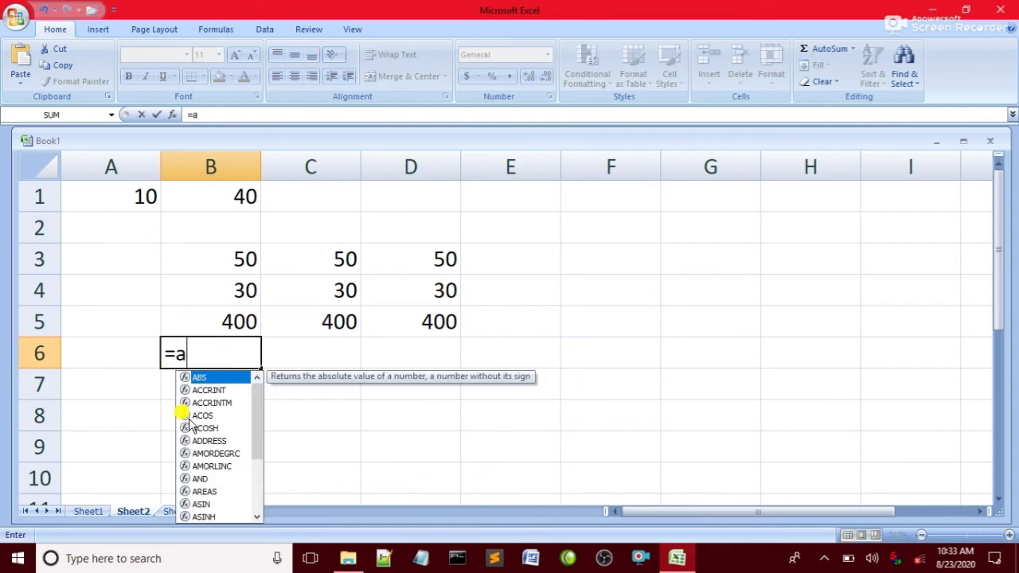
type("1/")
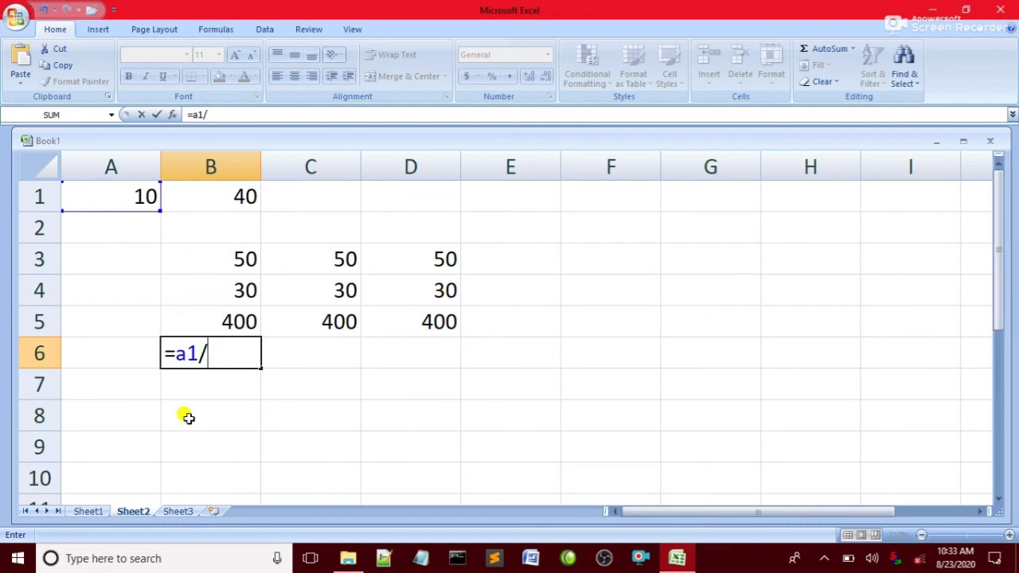
type("b1")
key("Return")
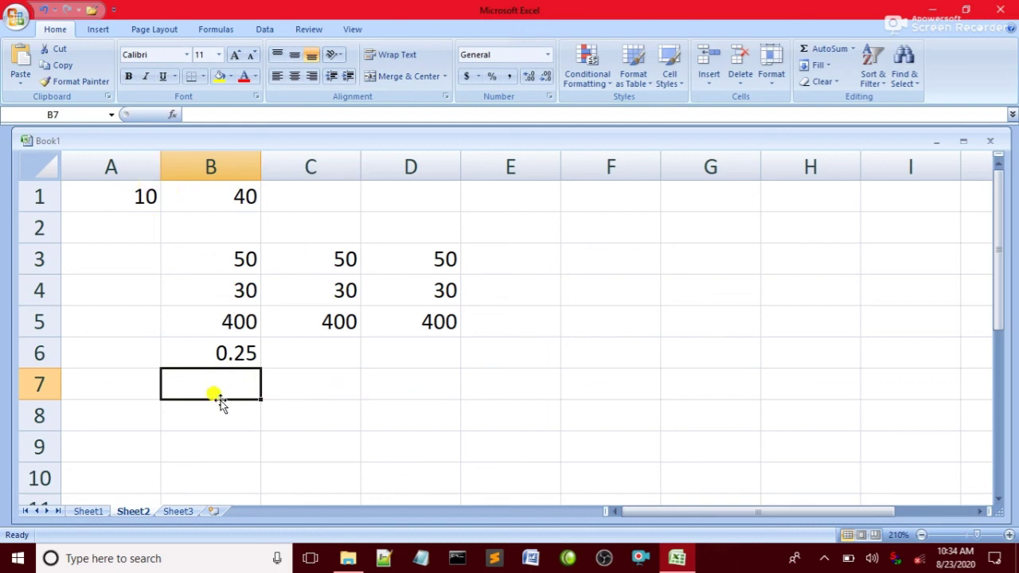
Enter the reversed division formula =b1/a1 in cell B7, and select cell C6
type("=")
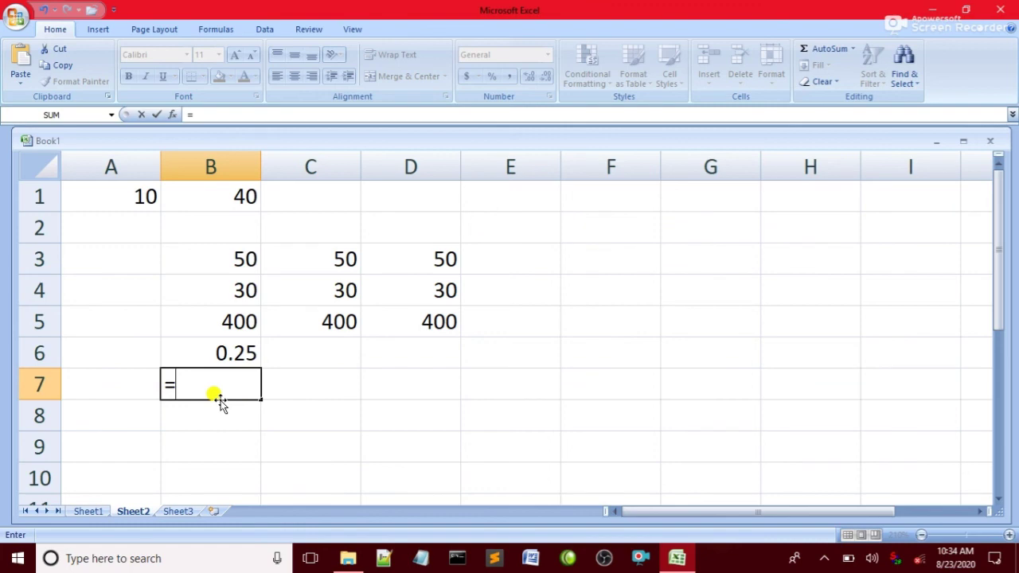
type("b1")
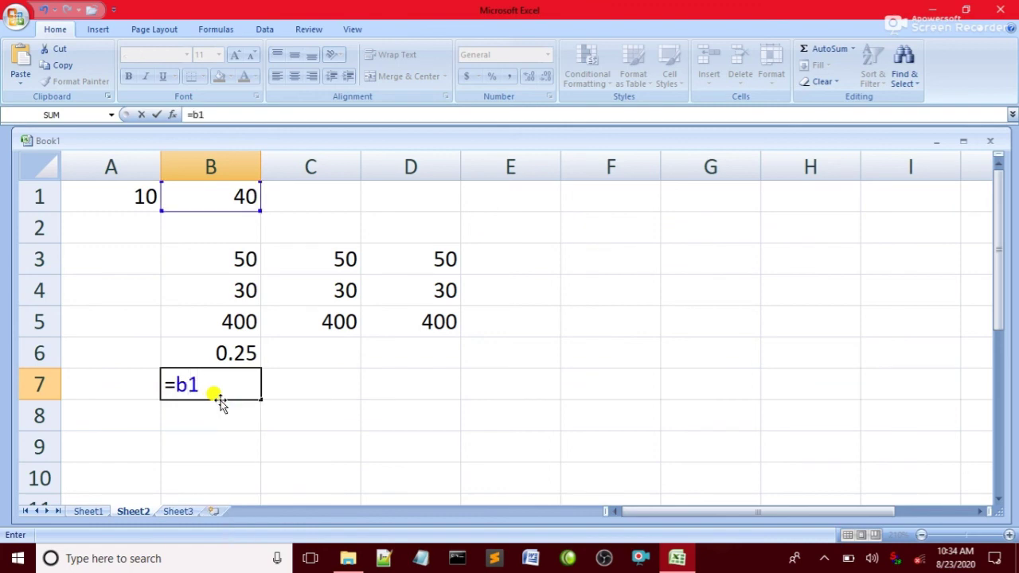
type("/a1")
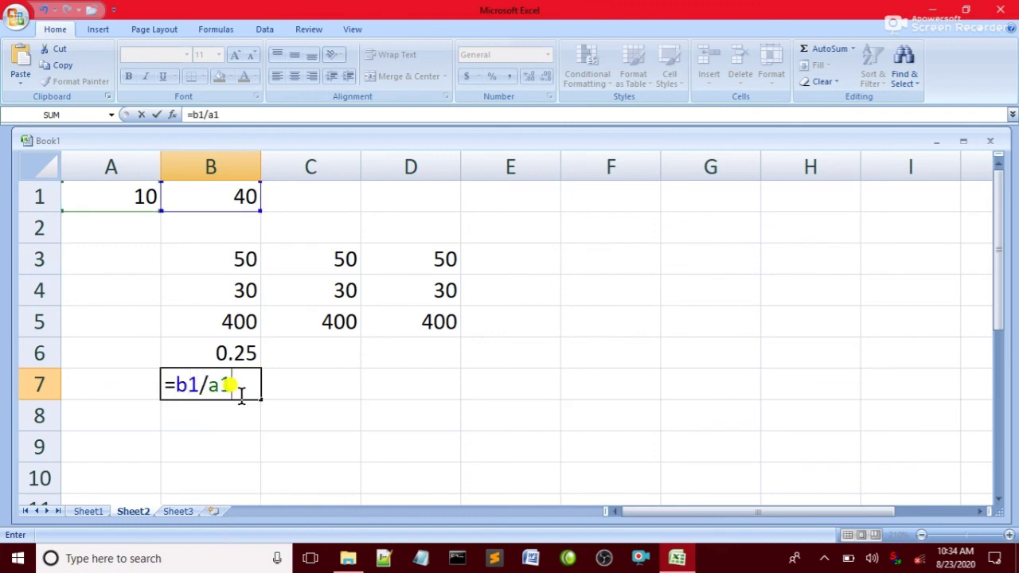
key("Return")
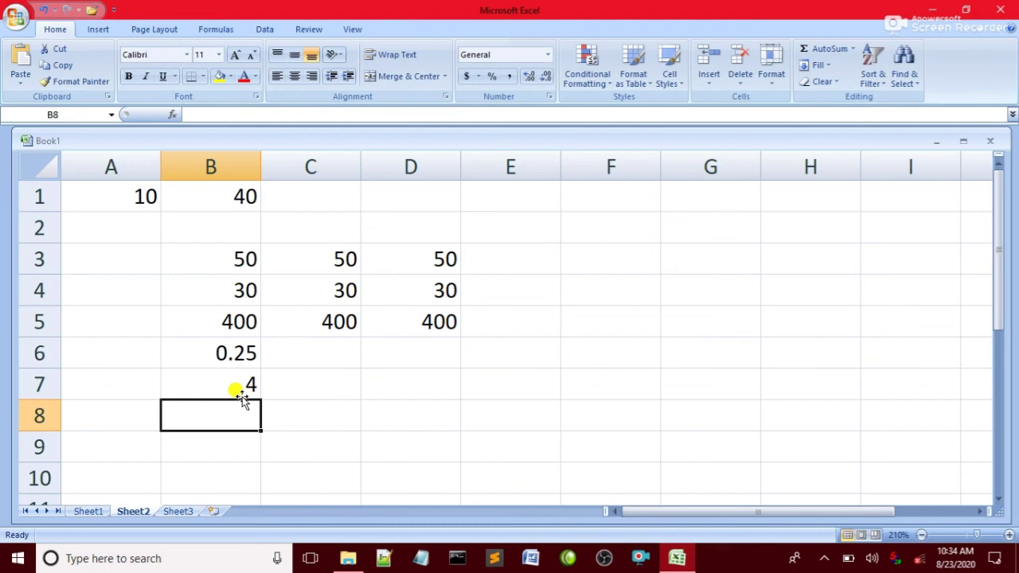
left_click(307, 361)
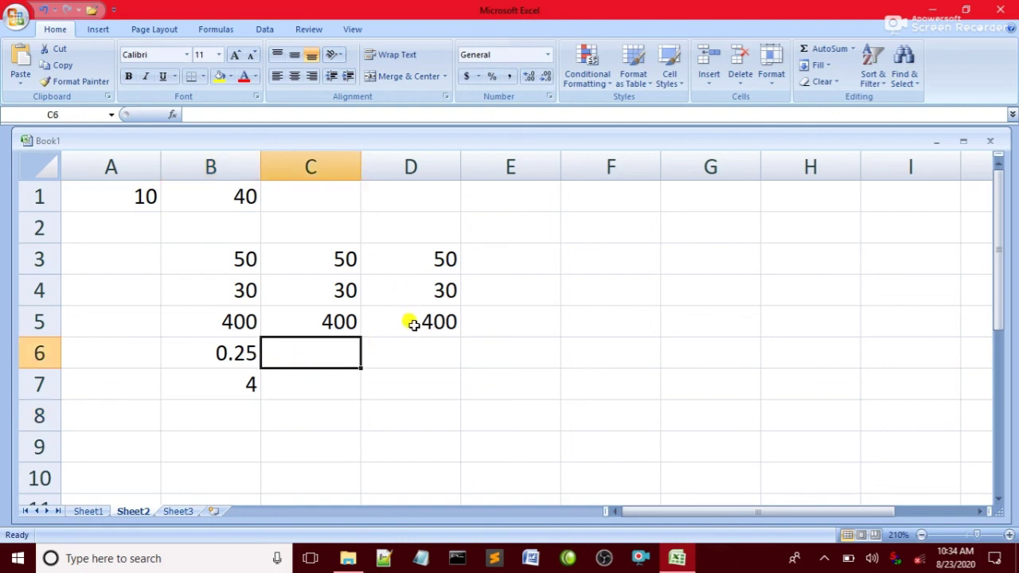